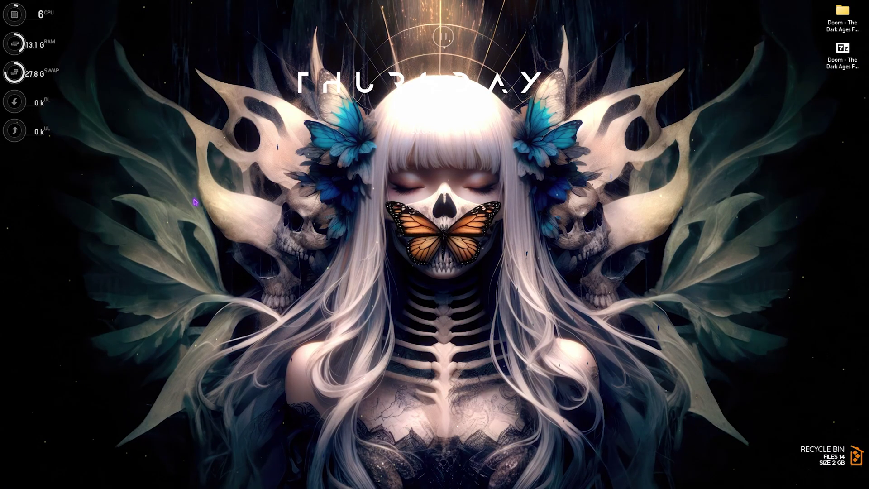
# Step: Launch Settings and open Personalization > Colors, showing dark mode with transparency off
pyautogui.press('super')
pyautogui.write('settings')
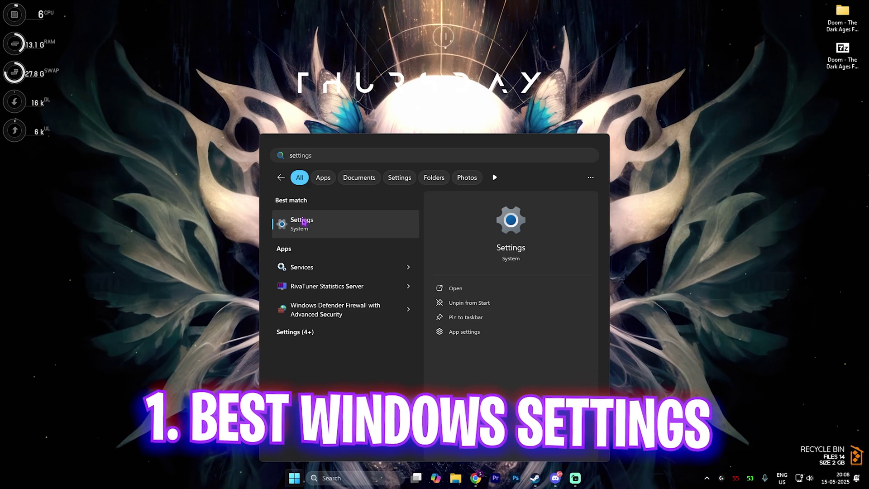
pyautogui.press('Return')
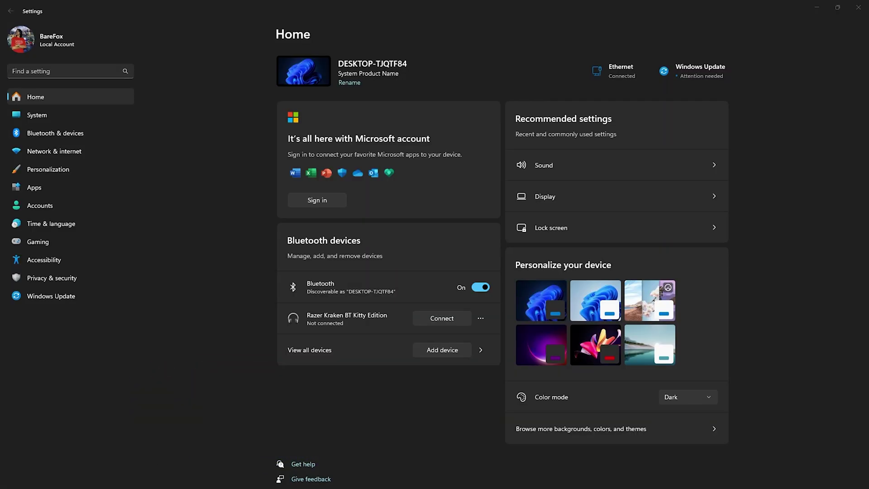
pyautogui.click(69, 174)
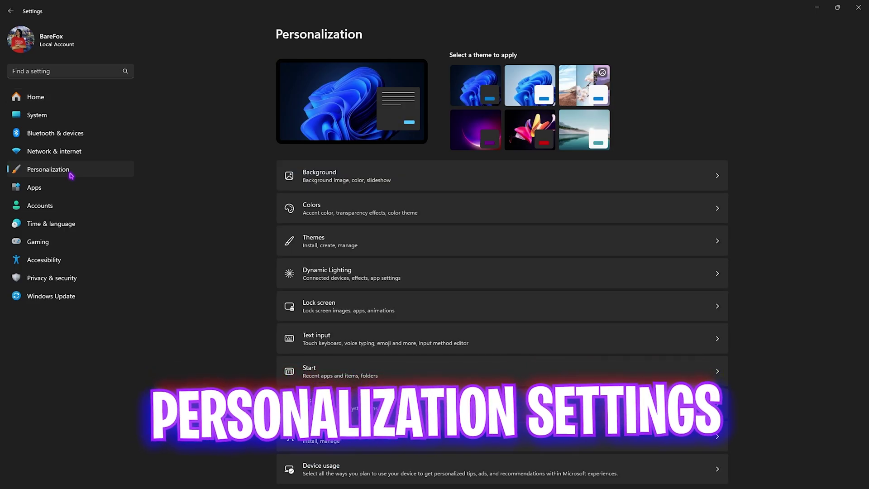
pyautogui.click(321, 201)
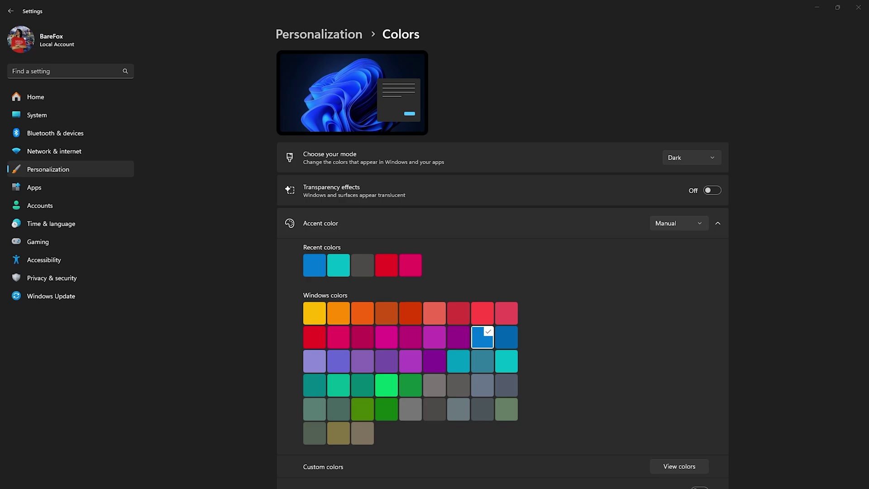
# Step: Confirm Game Bar controller access is off, then open Game Mode and verify it is on
pyautogui.click(64, 238)
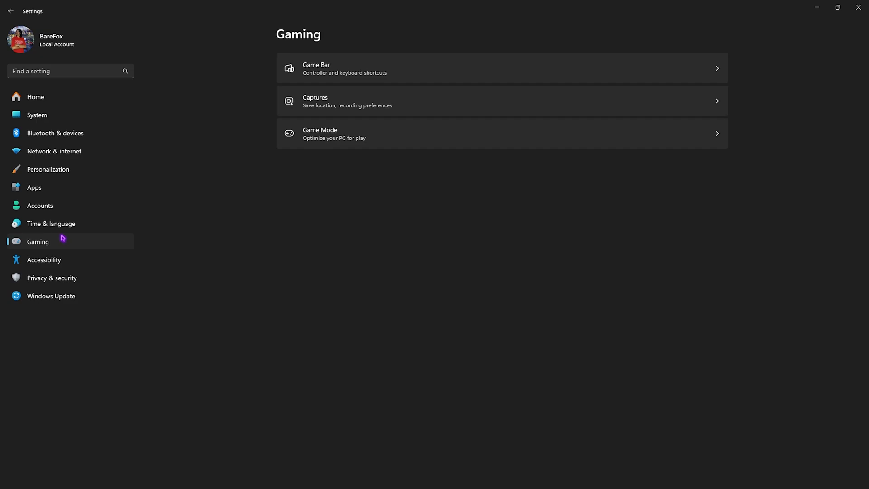
pyautogui.click(340, 66)
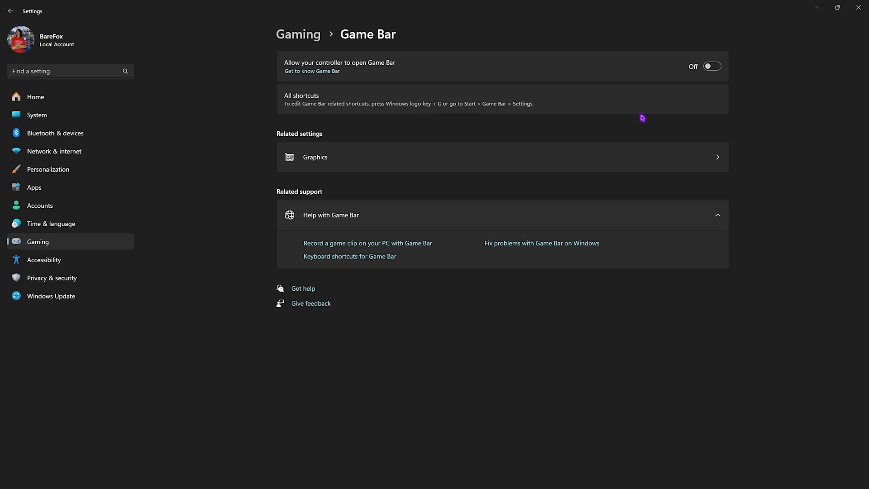
pyautogui.click(312, 39)
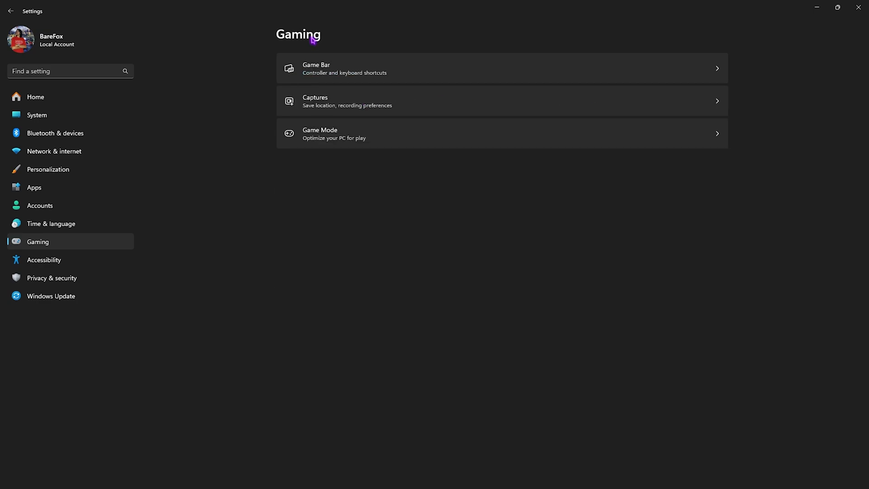
pyautogui.click(329, 137)
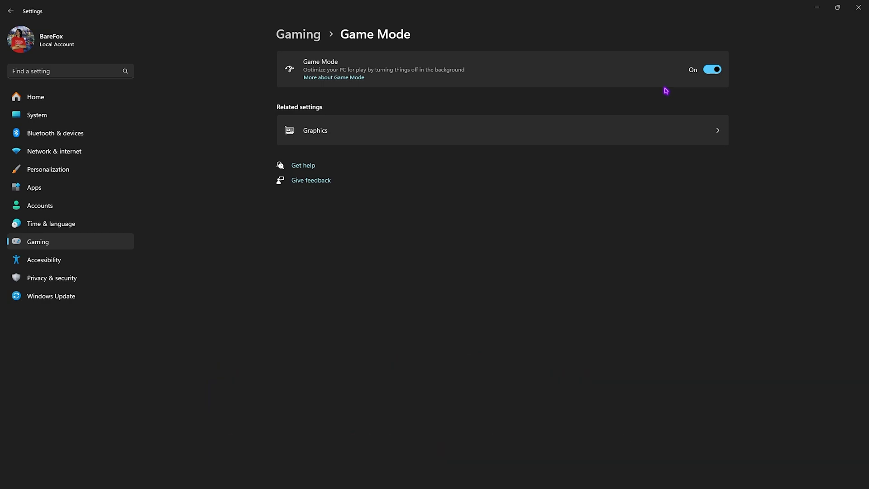
# Step: Open Graphics and expand Advanced graphics settings to confirm hardware-accelerated GPU scheduling is on
pyautogui.click(325, 132)
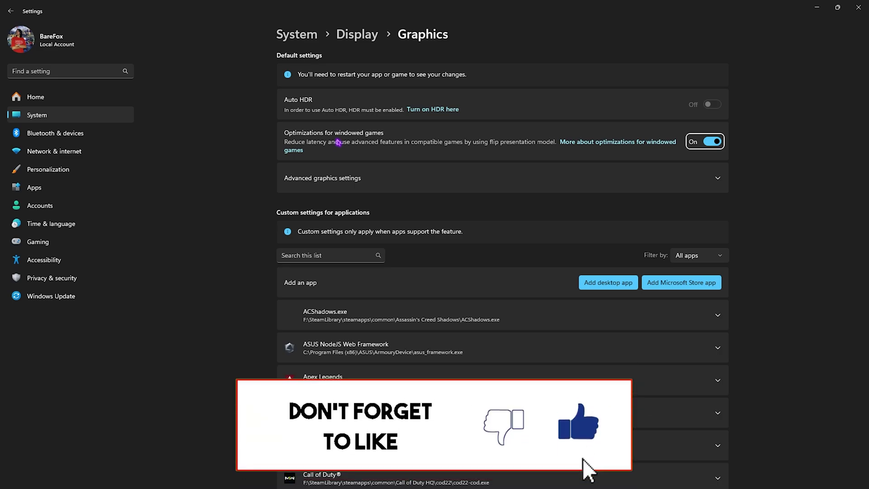
pyautogui.click(346, 181)
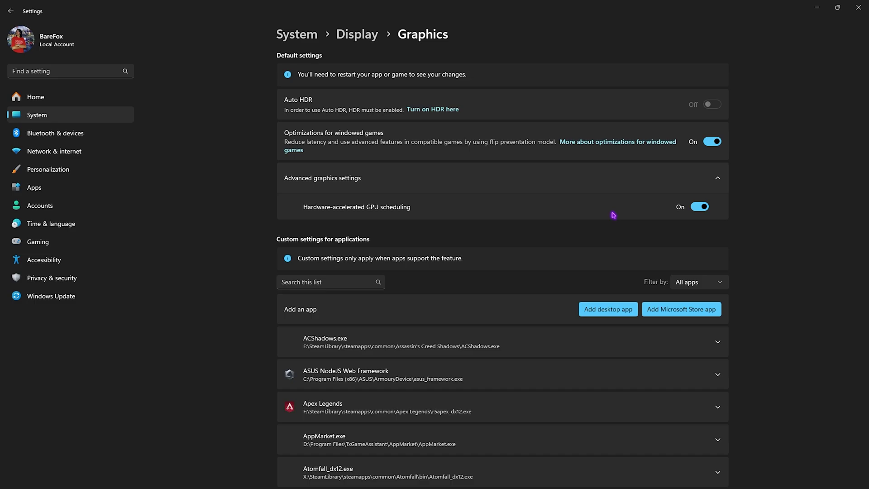
pyautogui.scroll(-9, 404, 264)
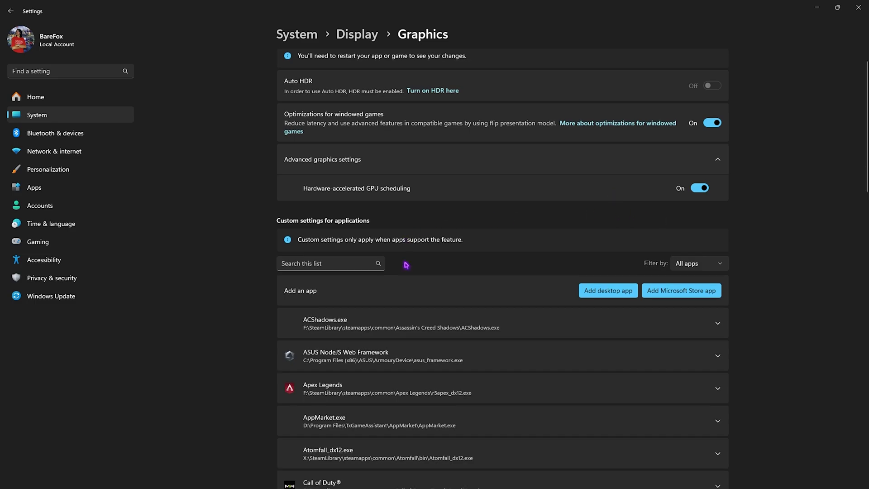
pyautogui.scroll(7, 380, 279)
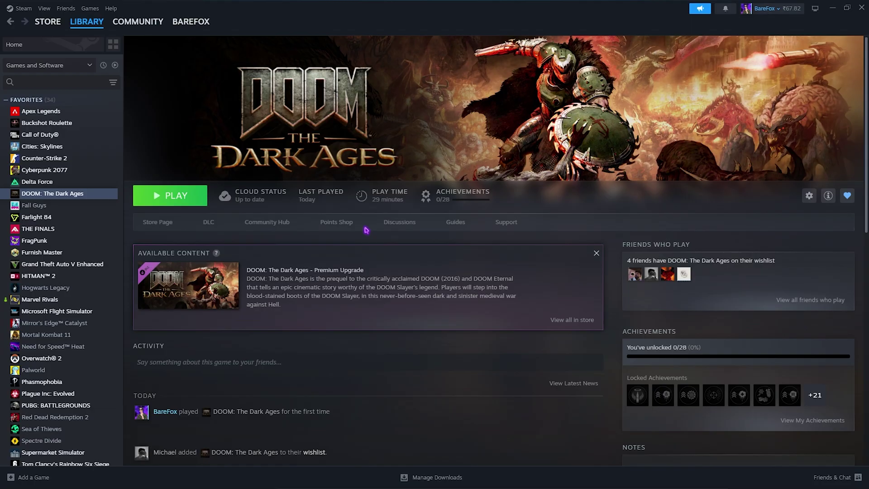
# Step: Open DOOM: The Dark Ages' install folder from Steam's Browse local files and select its path
pyautogui.rightClick(93, 194)
pyautogui.moveTo(117, 252)
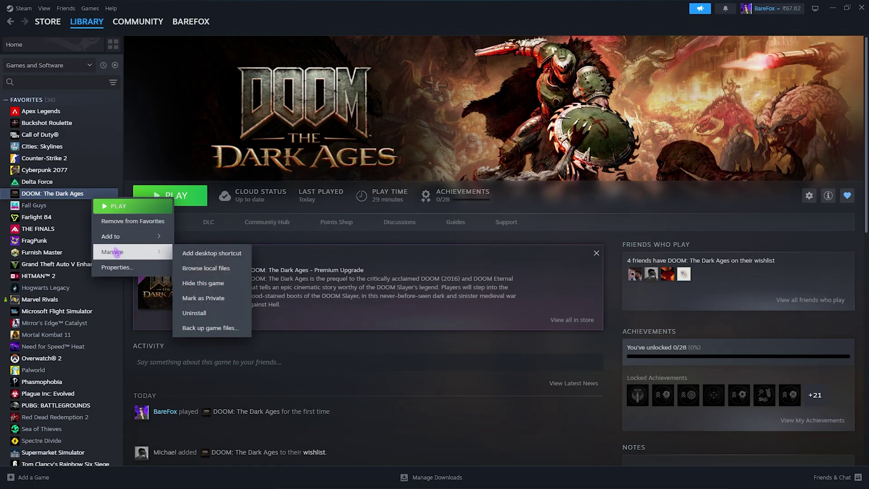
pyautogui.click(205, 268)
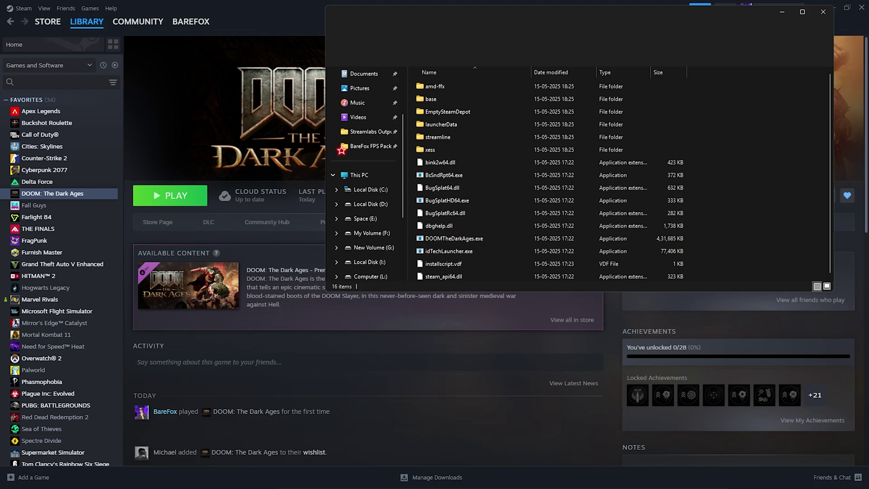
pyautogui.click(691, 38)
pyautogui.hotkey('ctrl', 'c')
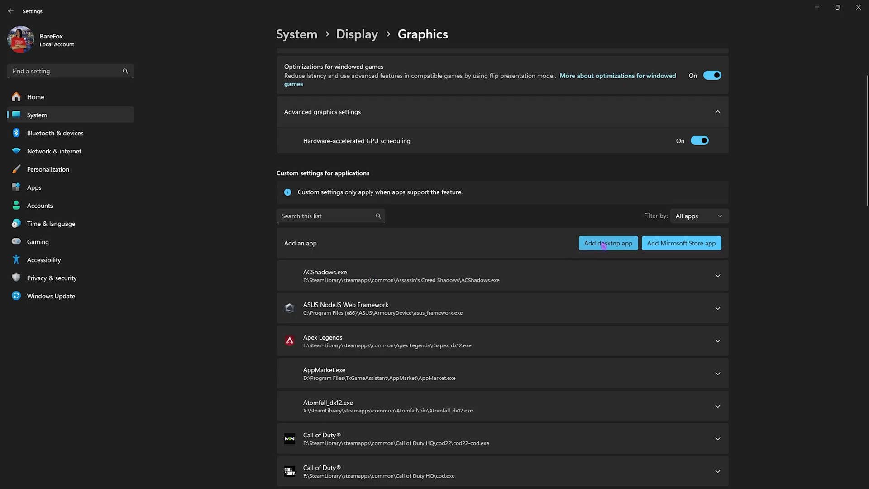
# Step: Add DOOMTheDarkAges.exe from the pasted install folder to the graphics app list
pyautogui.click(604, 245)
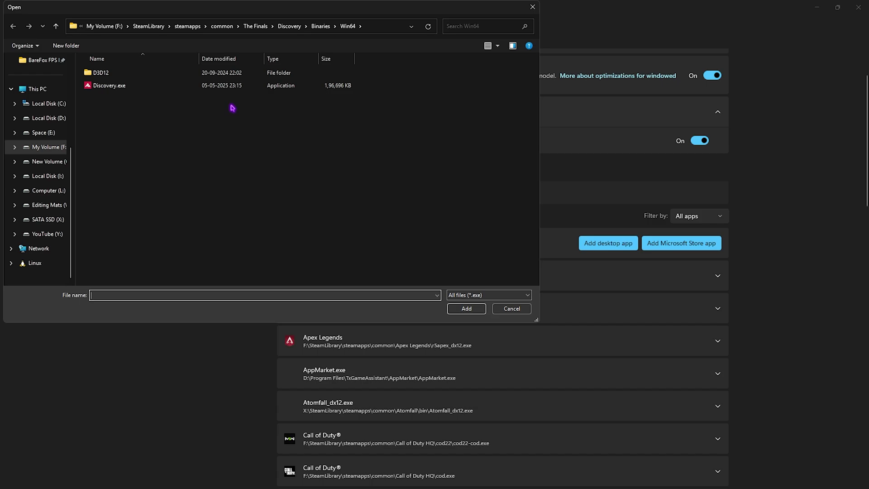
pyautogui.click(377, 27)
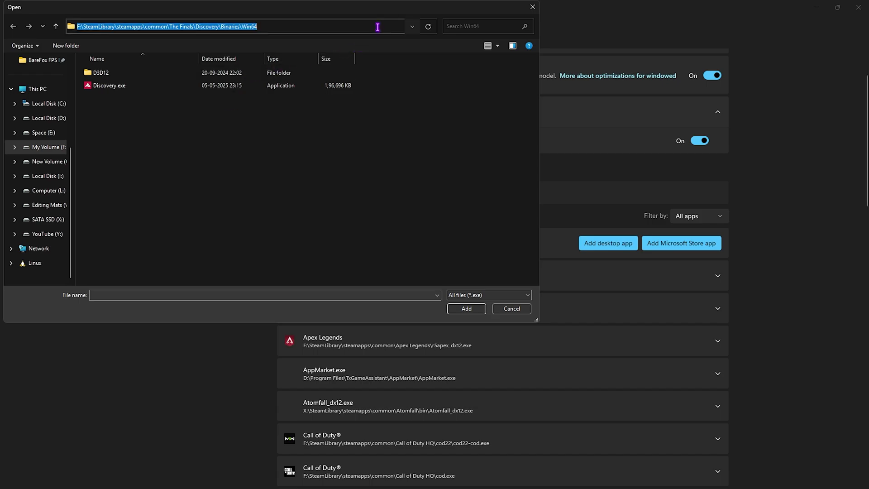
pyautogui.hotkey('ctrl', 'v')
pyautogui.press('Return')
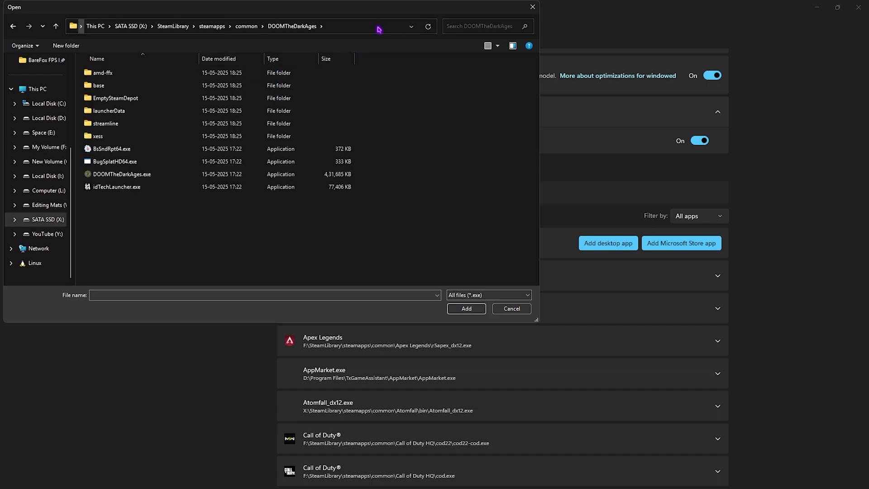
pyautogui.click(131, 175)
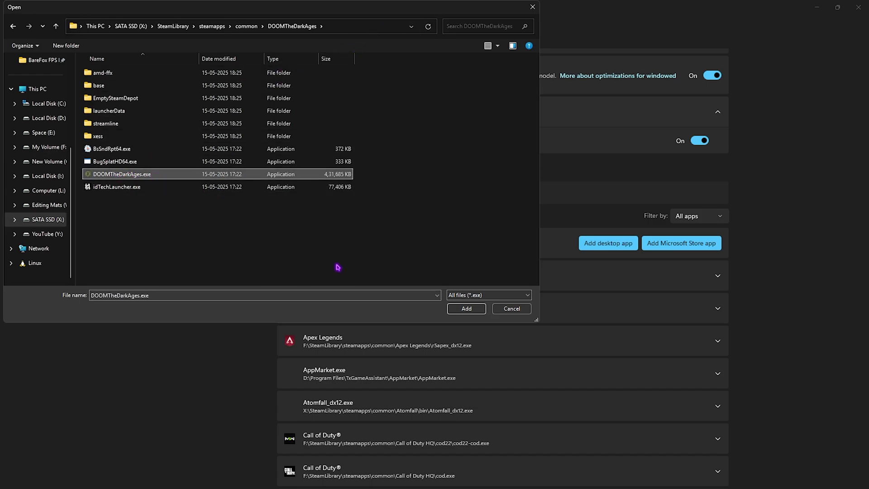
pyautogui.click(466, 308)
# Step: Set Doom: The Dark Ages' GPU preference to High Performance and close Settings
pyautogui.scroll(-10, 473, 248)
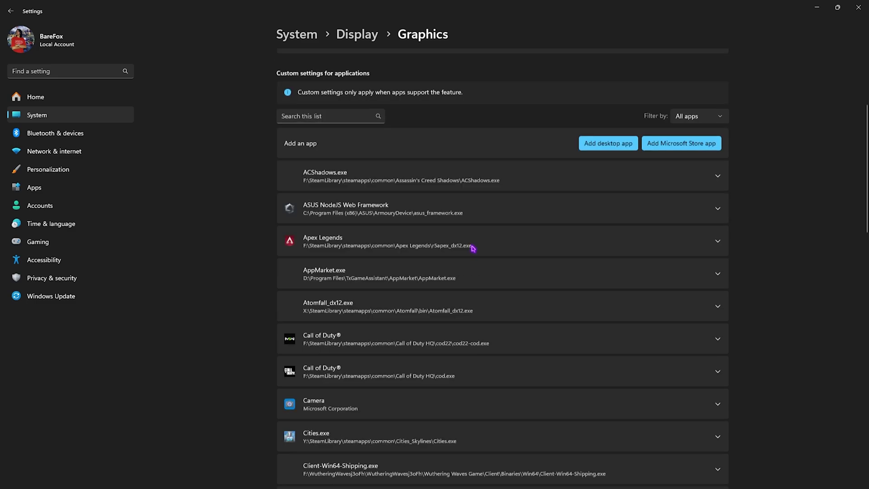
pyautogui.click(360, 281)
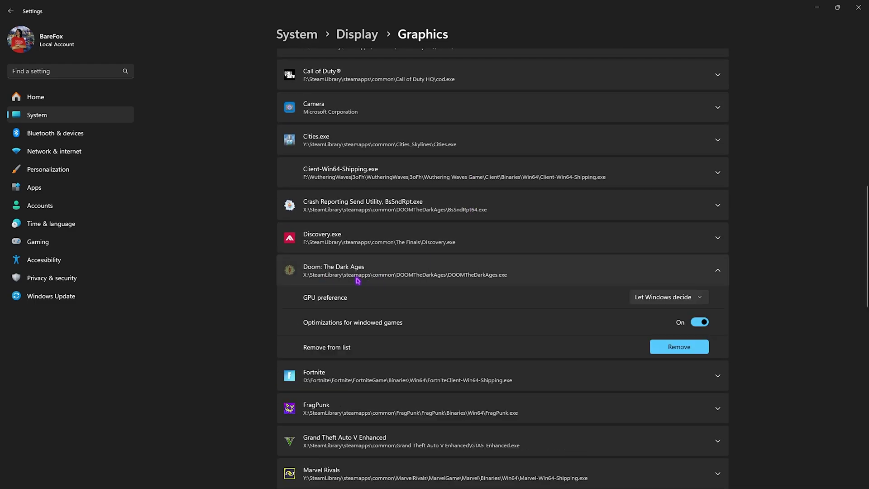
pyautogui.click(639, 301)
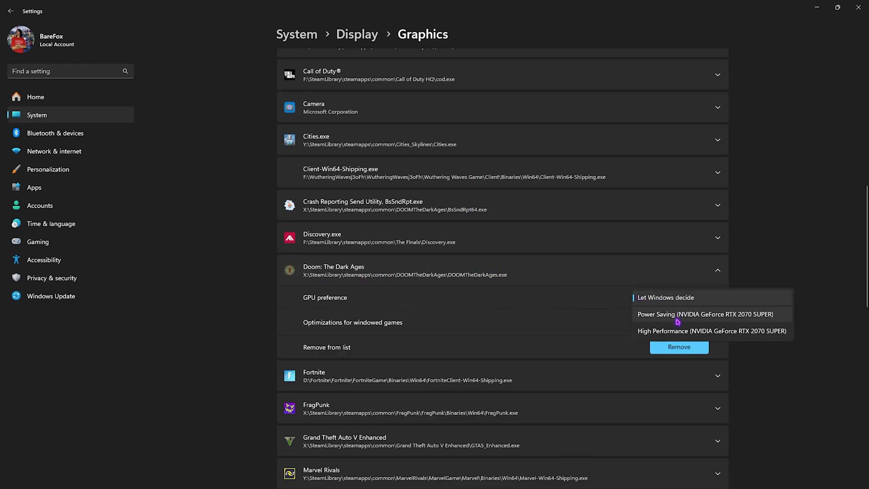
pyautogui.click(656, 327)
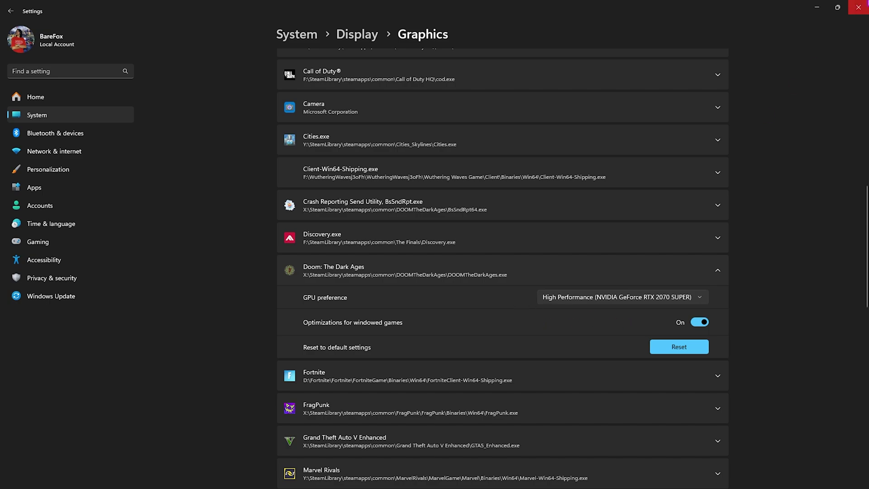
pyautogui.click(866, 4)
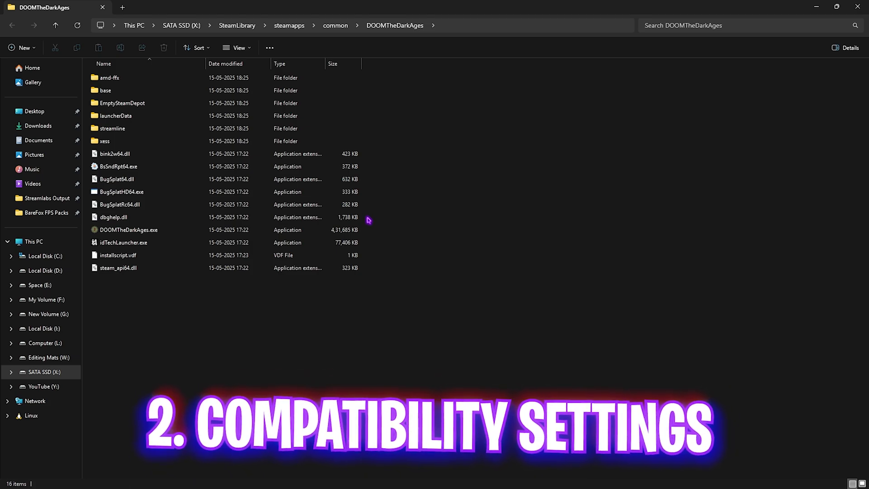
# Step: Disable fullscreen optimizations in DOOMTheDarkAges.exe's Compatibility properties
pyautogui.click(150, 231)
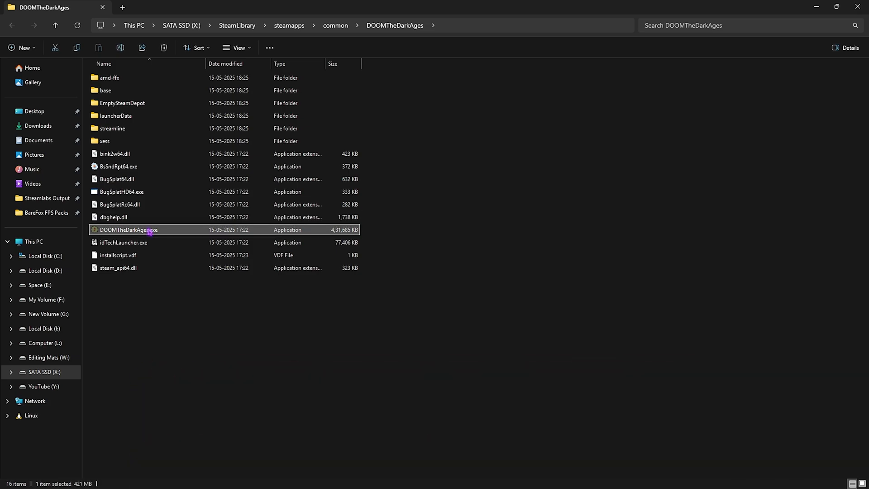
pyautogui.rightClick(149, 231)
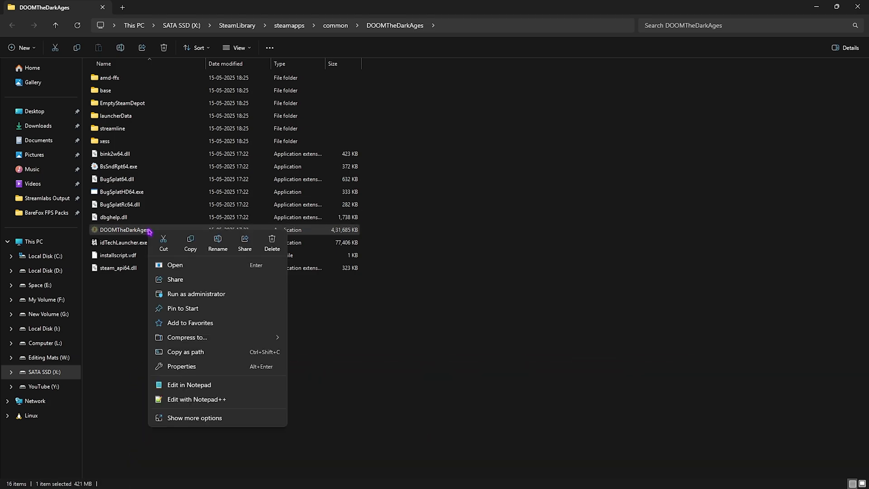
pyautogui.click(182, 366)
pyautogui.click(232, 258)
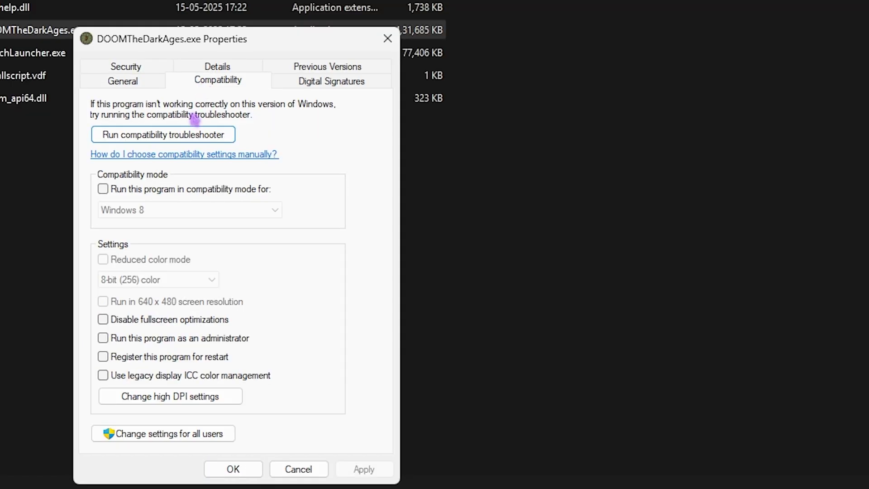
pyautogui.click(179, 391)
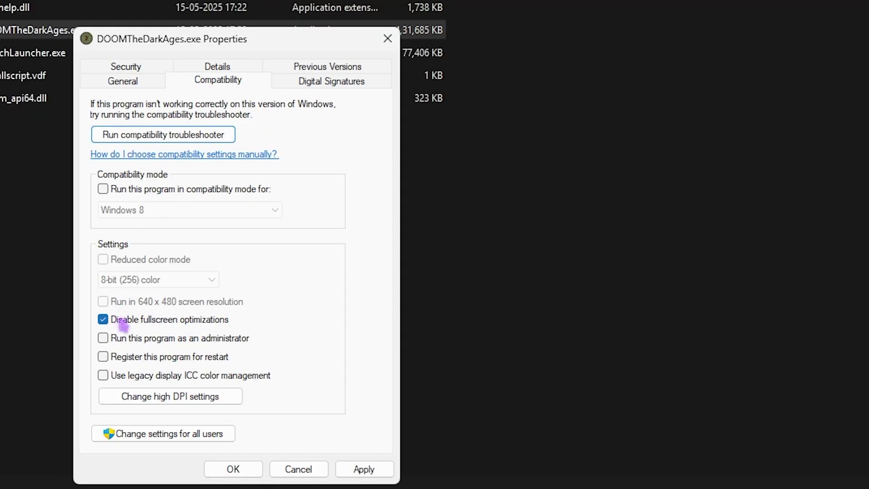
# Step: Override the executable's high DPI scaling behaviour, apply the changes and close its properties
pyautogui.click(154, 399)
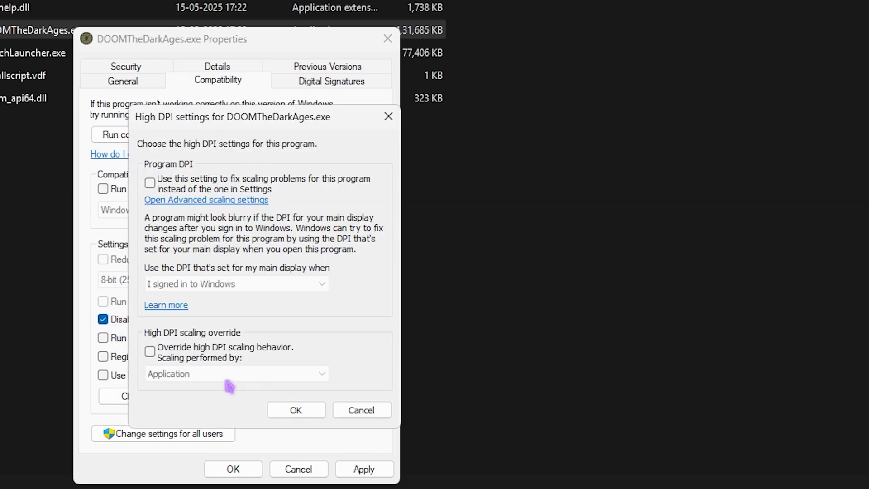
pyautogui.click(196, 361)
pyautogui.click(295, 409)
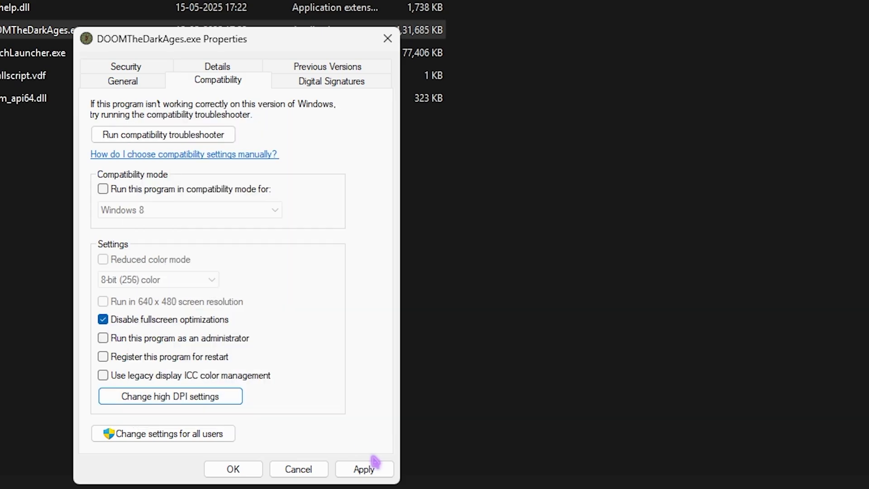
pyautogui.click(373, 468)
pyautogui.click(387, 39)
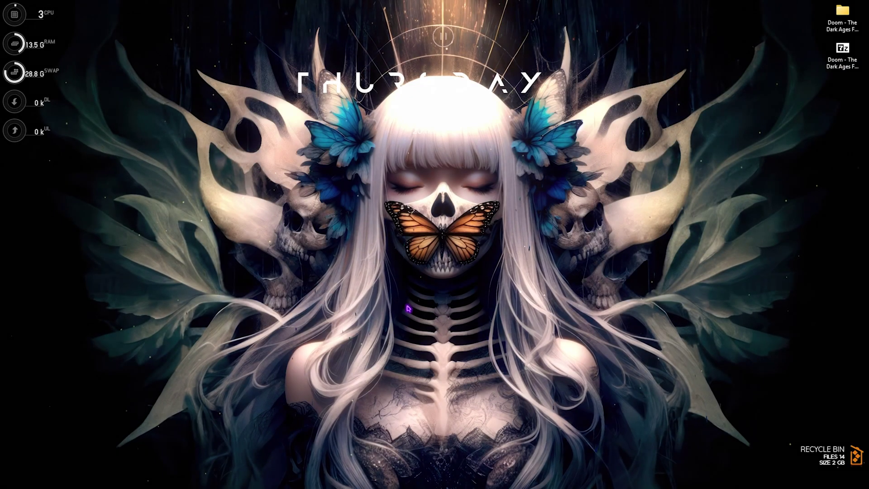
# Step: Create a restore point named 'Doom' for Local Disk (C:) and close System Properties
pyautogui.press('super')
pyautogui.write('create a restore point')
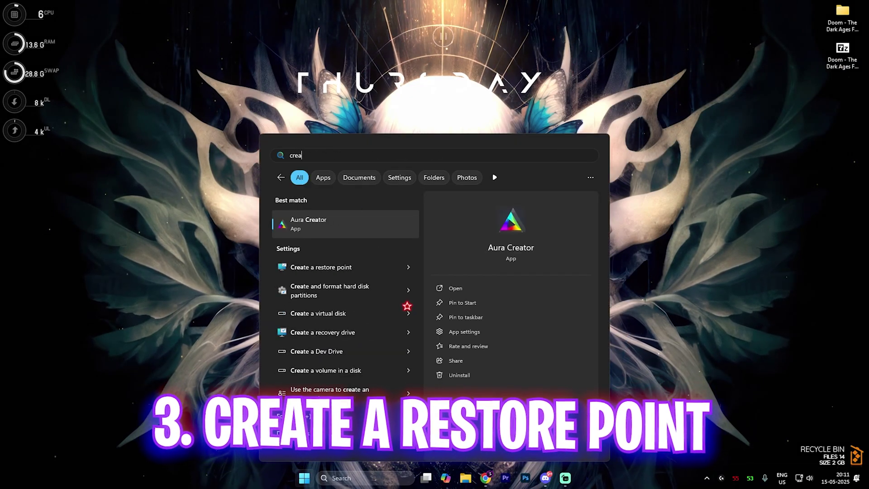
pyautogui.press('Return')
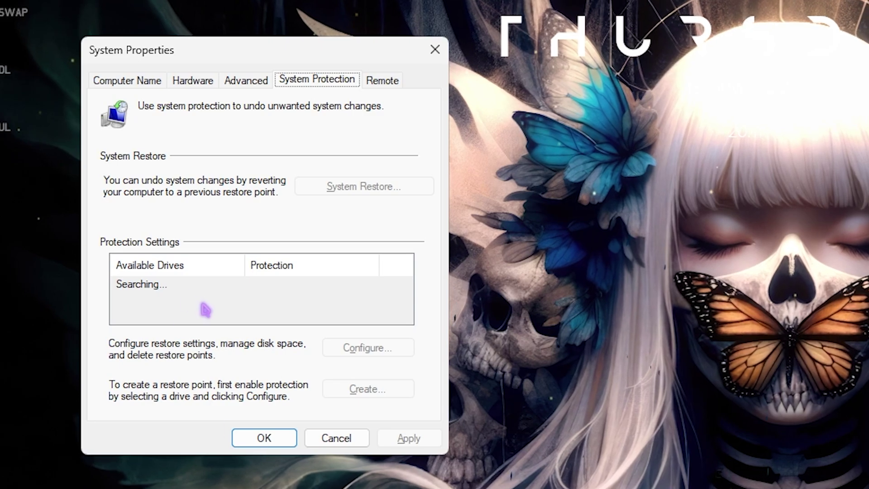
pyautogui.scroll(-1, 202, 305)
pyautogui.click(160, 315)
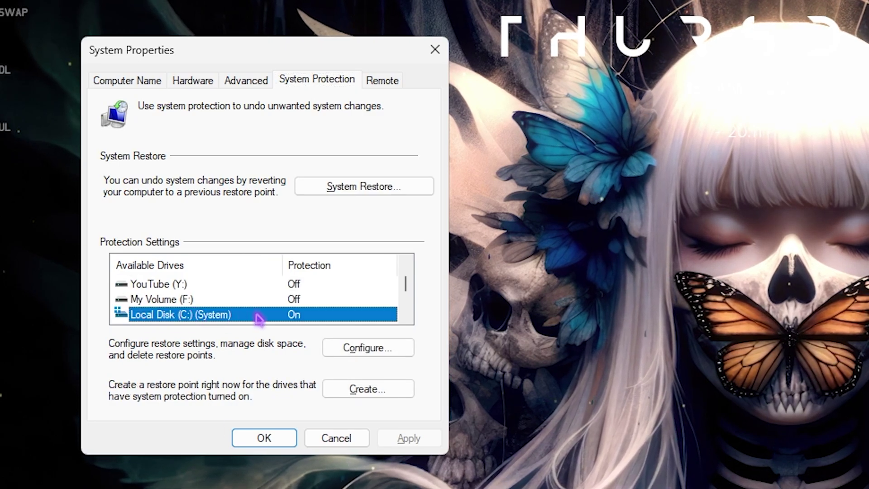
pyautogui.click(349, 388)
pyautogui.write('Doom')
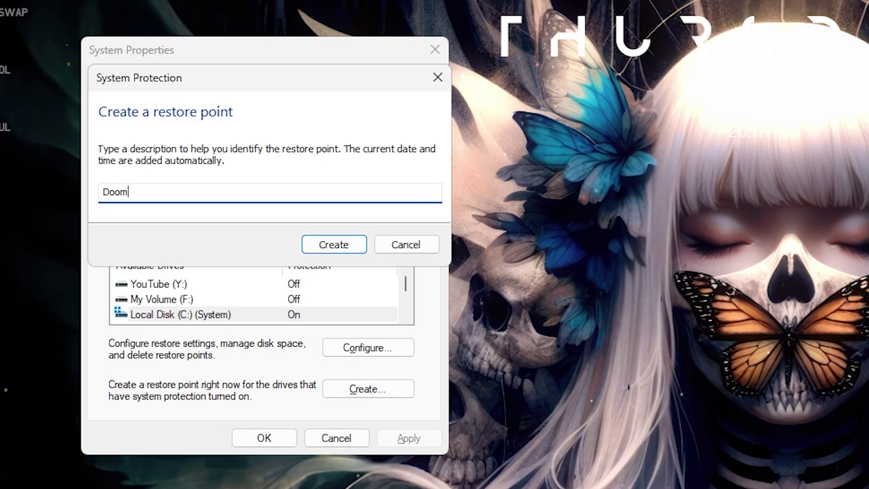
pyautogui.press('Return')
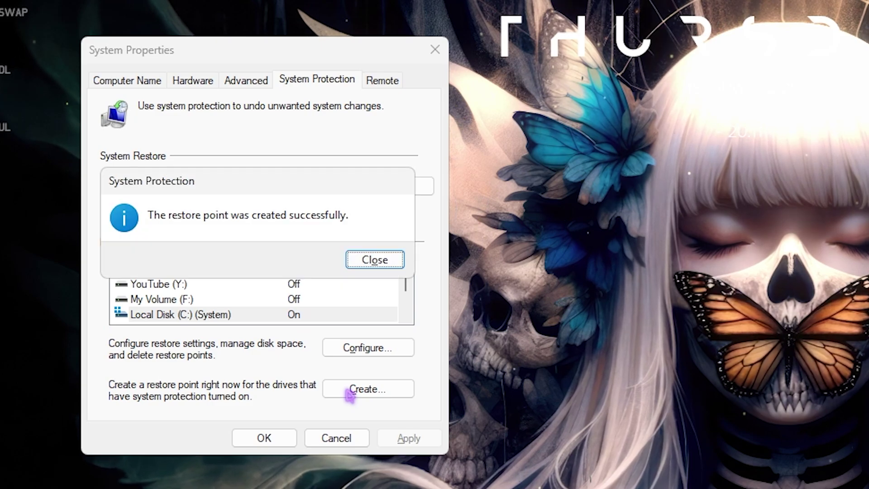
pyautogui.click(383, 261)
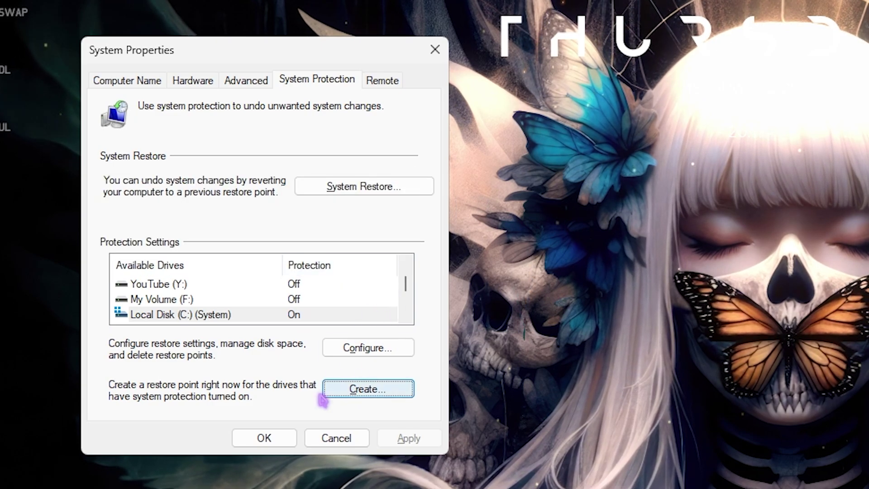
pyautogui.click(284, 439)
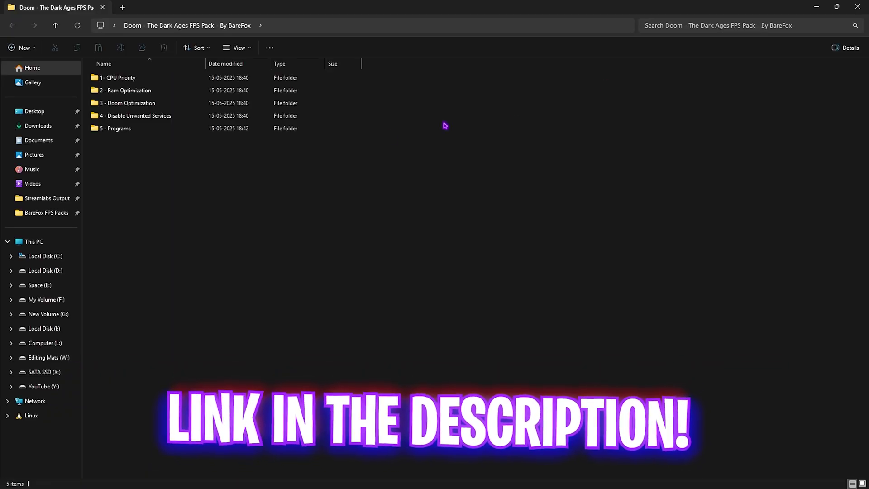
# Step: Browse the pack's 1- CPU Priority folder, checking INTEL and then selecting the AMD folder
pyautogui.moveTo(174, 182); pyautogui.dragTo(104, 75)
pyautogui.click(122, 177)
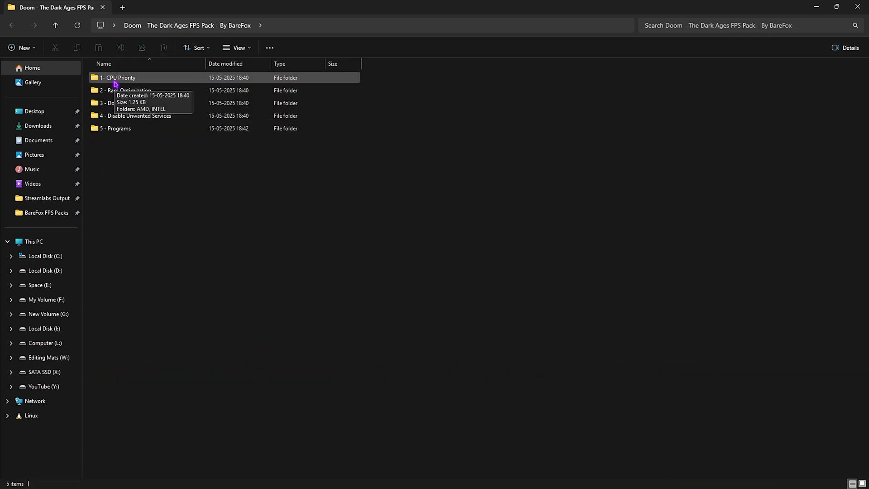
pyautogui.doubleClick(115, 82)
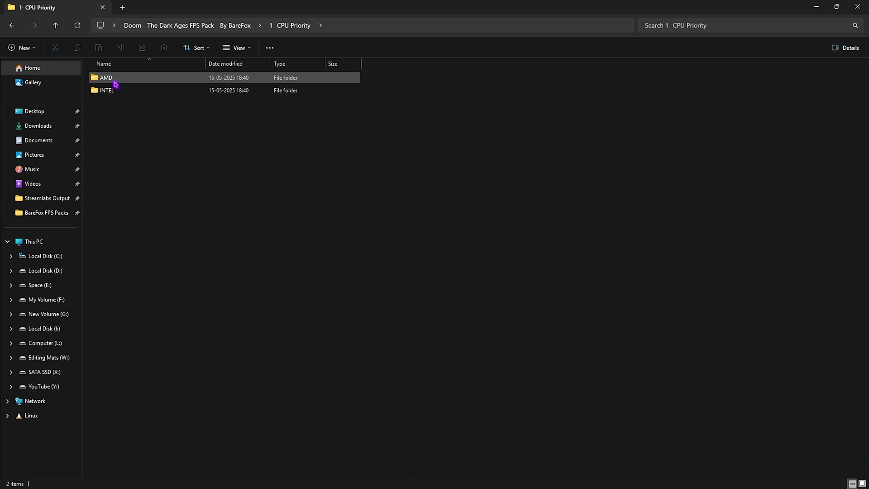
pyautogui.doubleClick(111, 91)
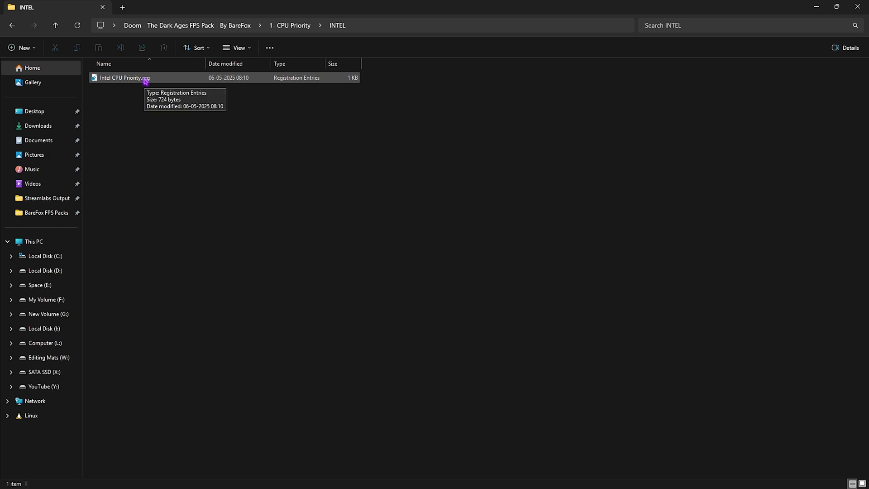
pyautogui.click(294, 25)
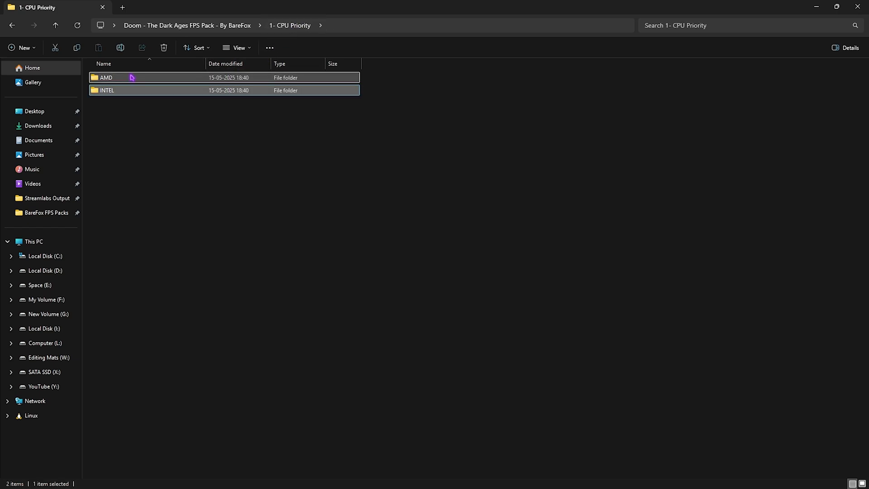
pyautogui.click(131, 77)
# Step: Browse the AMD folder and 2 - Ram Optimization's 32GB Ram.reg and Reset to Default.reg, then open 3 - Doom Optimization
pyautogui.doubleClick(121, 82)
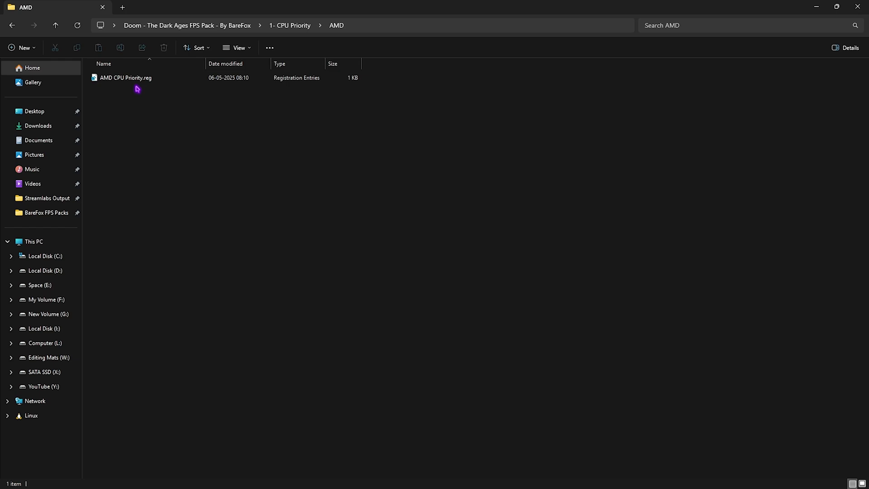
pyautogui.click(225, 25)
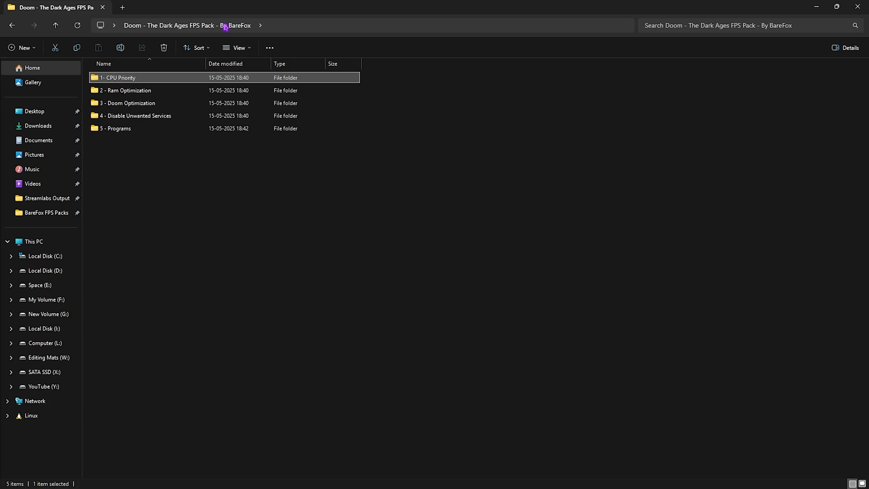
pyautogui.doubleClick(136, 87)
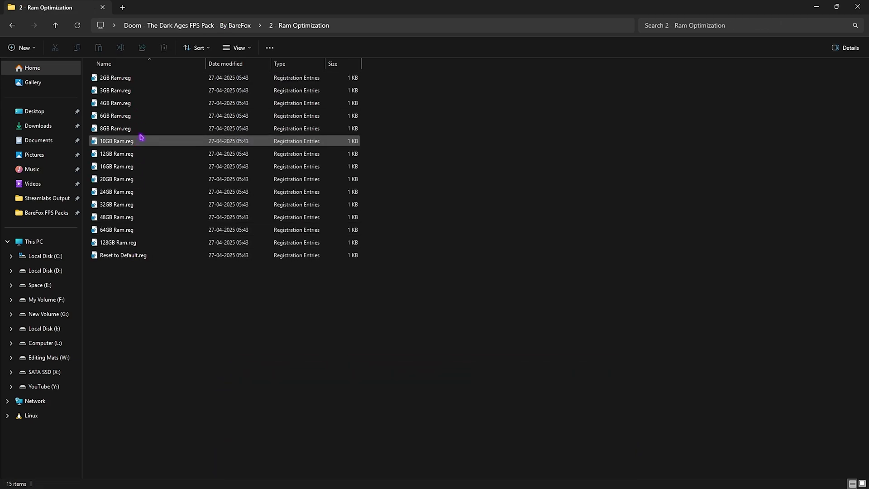
pyautogui.click(176, 206)
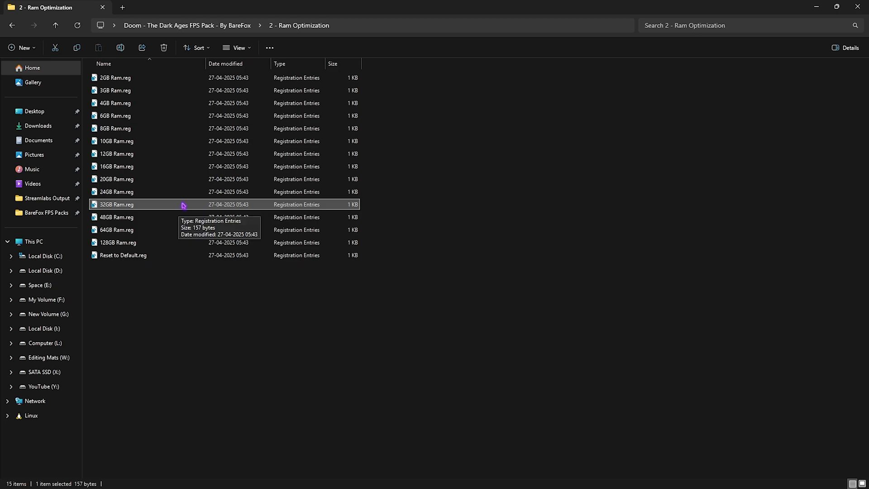
pyautogui.click(119, 258)
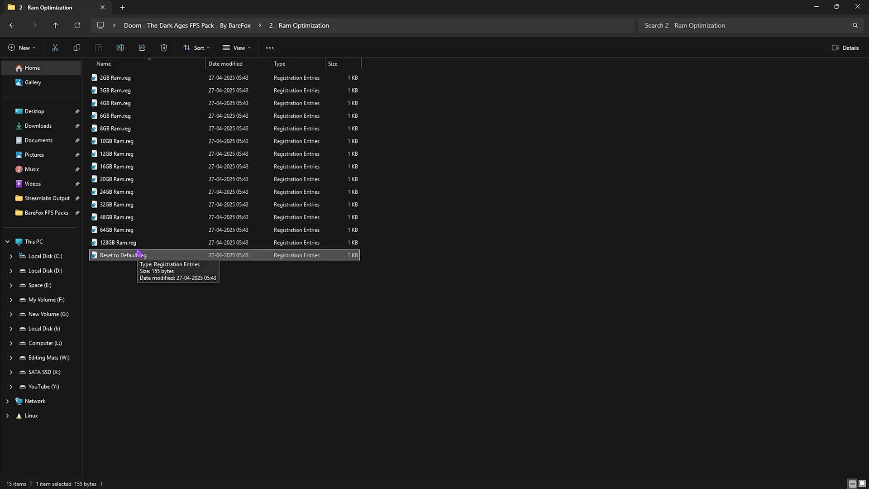
pyautogui.press('BackSpace')
pyautogui.doubleClick(119, 103)
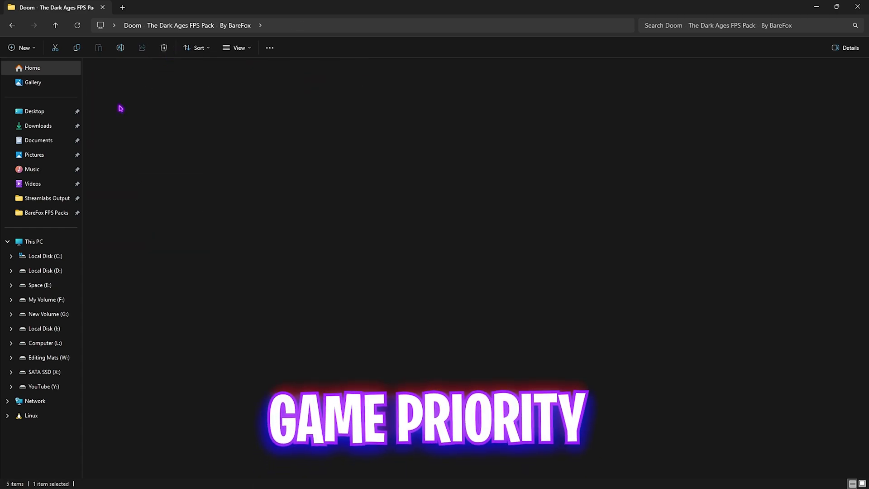
# Step: Check Dark Ages High Priority.reg, then open 4 - Disable Unwanted Services and its Revert Registries folder
pyautogui.click(125, 80)
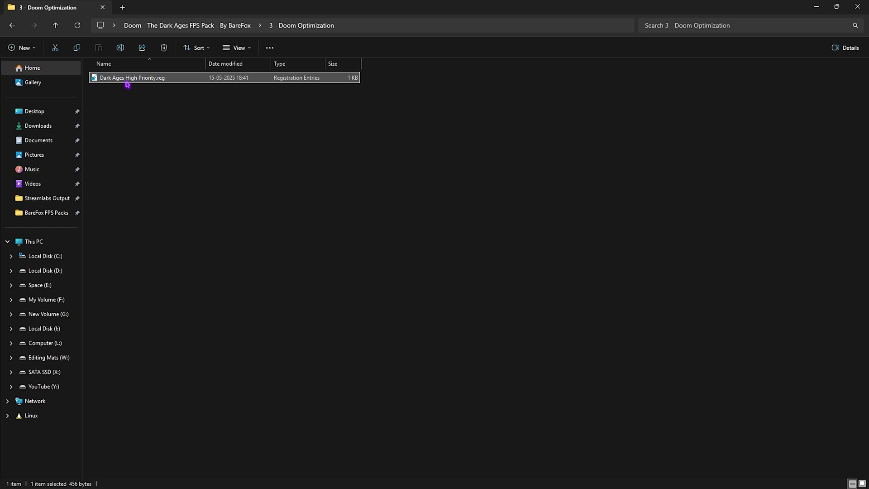
pyautogui.click(139, 88)
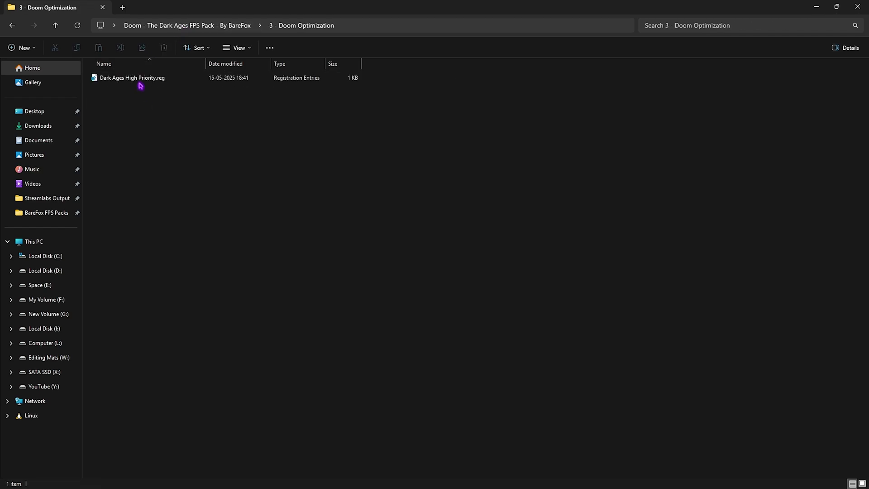
pyautogui.click(181, 25)
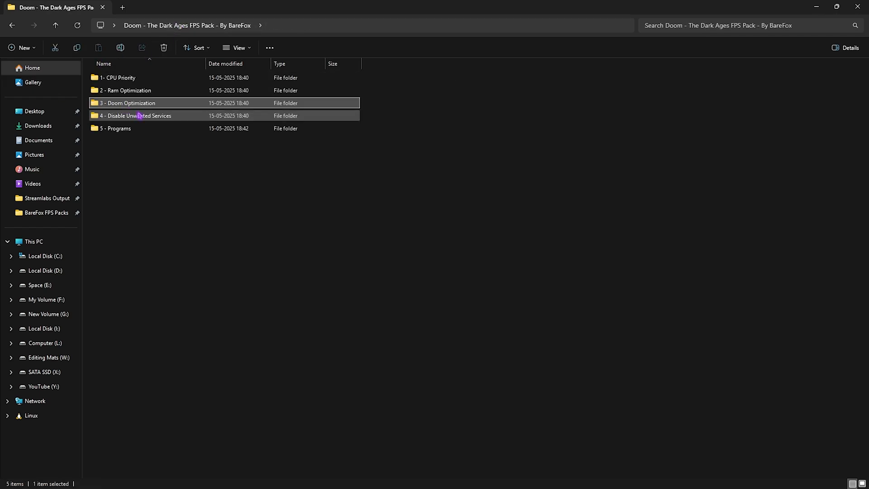
pyautogui.doubleClick(139, 116)
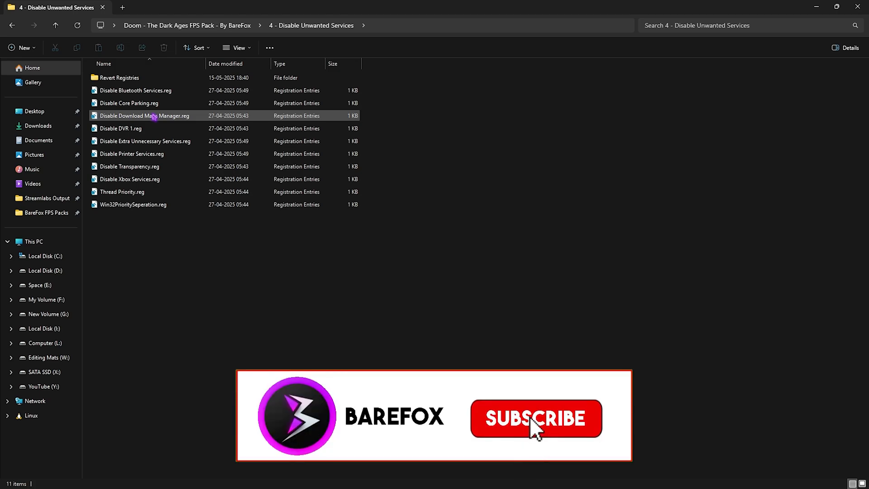
pyautogui.click(156, 93)
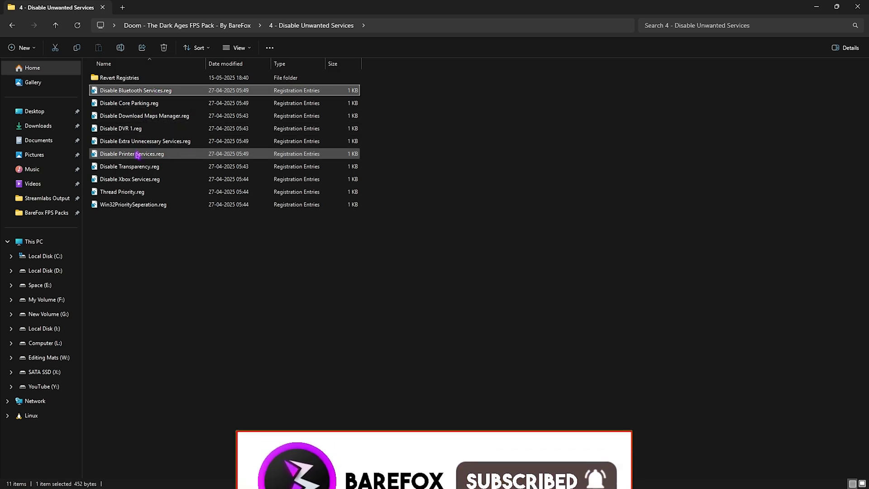
pyautogui.keyDown('ctrl'); pyautogui.click(145, 154); pyautogui.keyUp('ctrl')
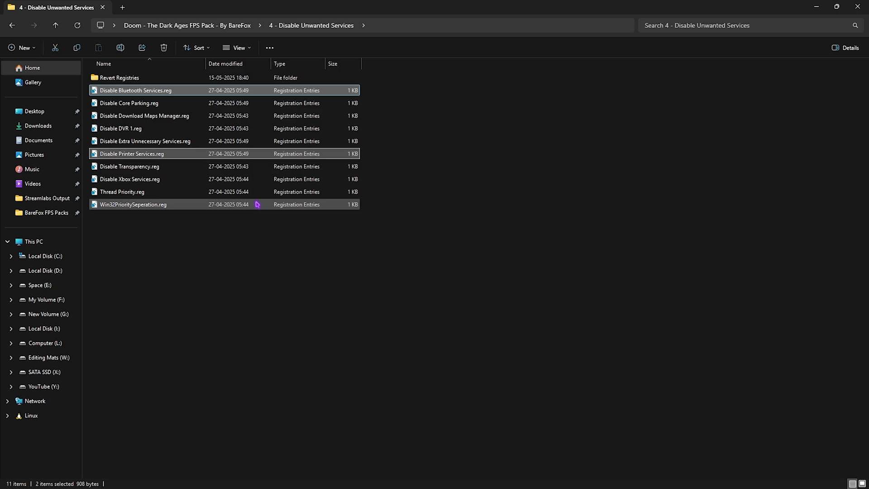
pyautogui.doubleClick(121, 80)
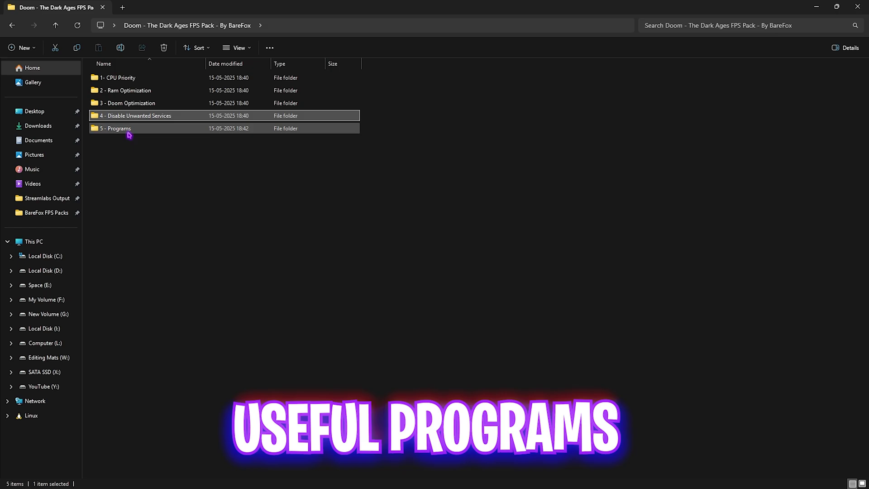
# Step: Run Clean Temporary Files.bat from the 5 - Programs folder as administrator, delete temp files, close console
pyautogui.doubleClick(127, 130)
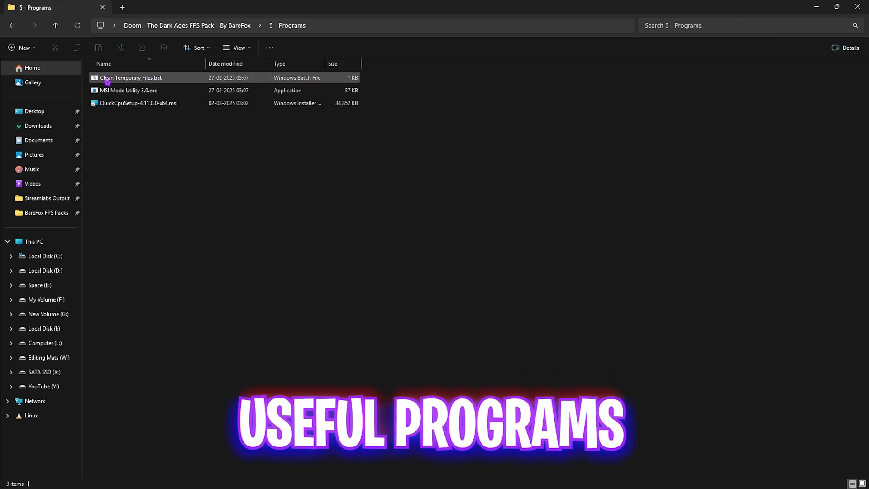
pyautogui.moveTo(131, 133); pyautogui.dragTo(141, 81)
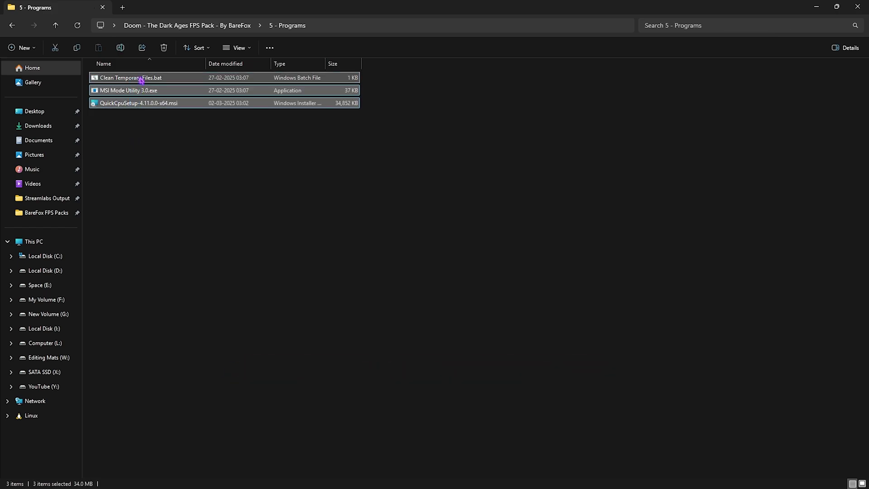
pyautogui.click(141, 81)
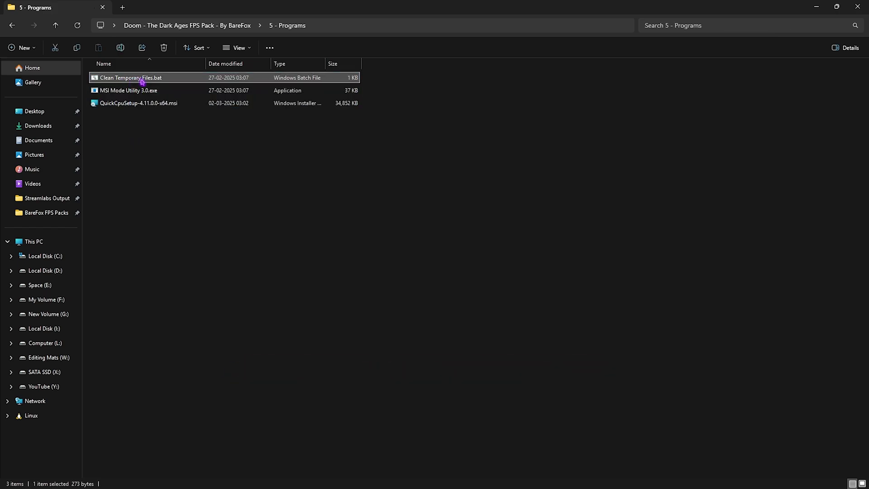
pyautogui.rightClick(155, 80)
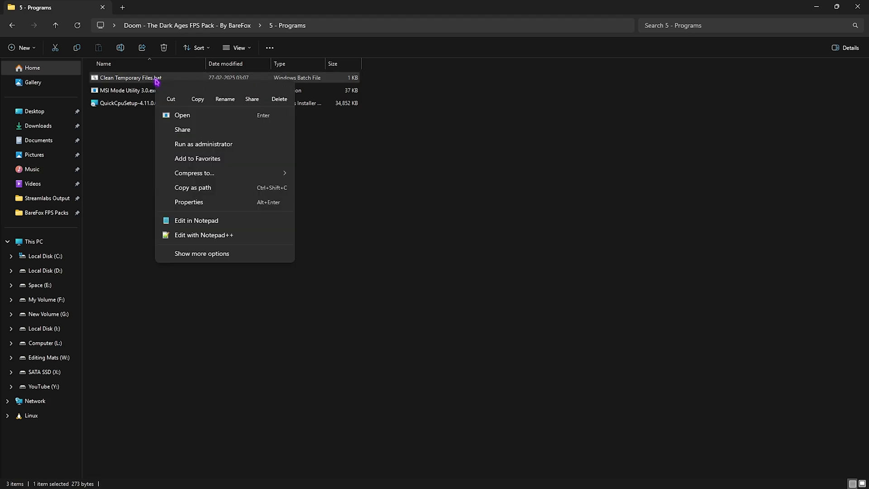
pyautogui.click(209, 145)
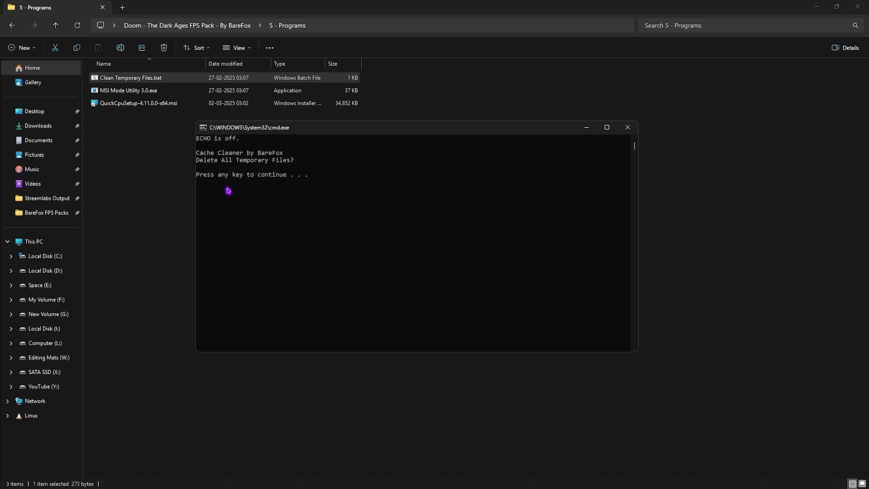
pyautogui.press('Return')
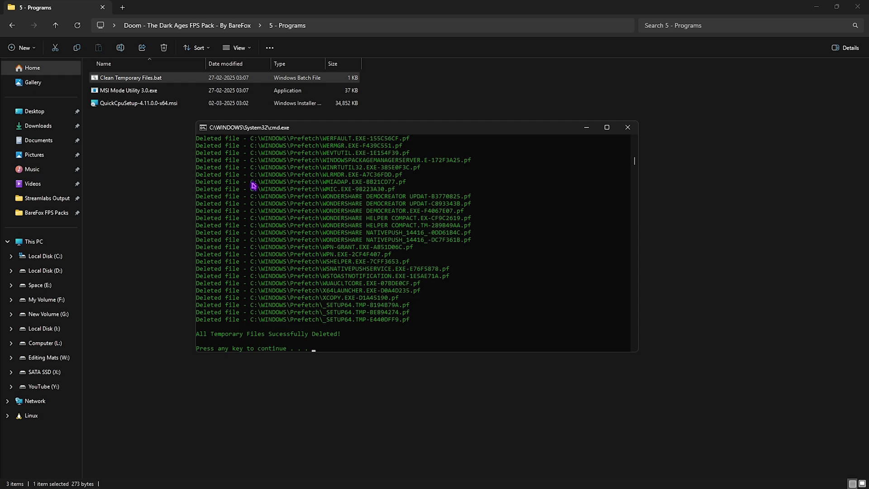
pyautogui.click(628, 128)
pyautogui.click(112, 90)
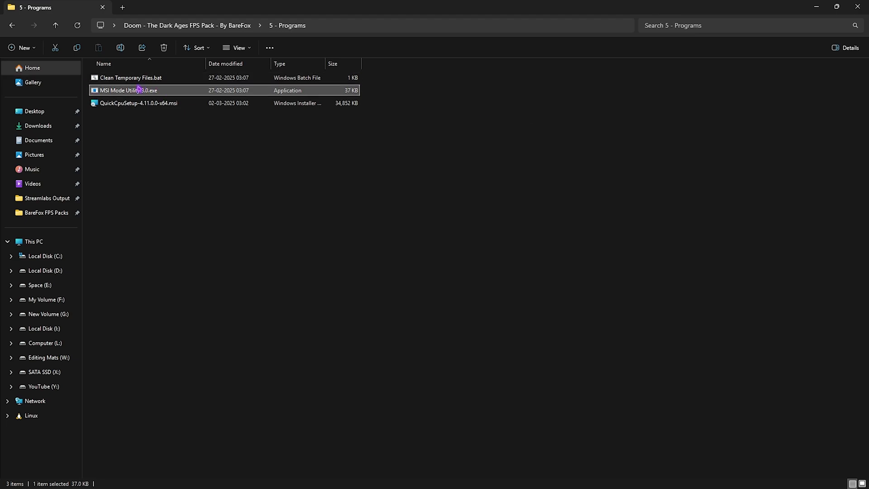
pyautogui.rightClick(157, 91)
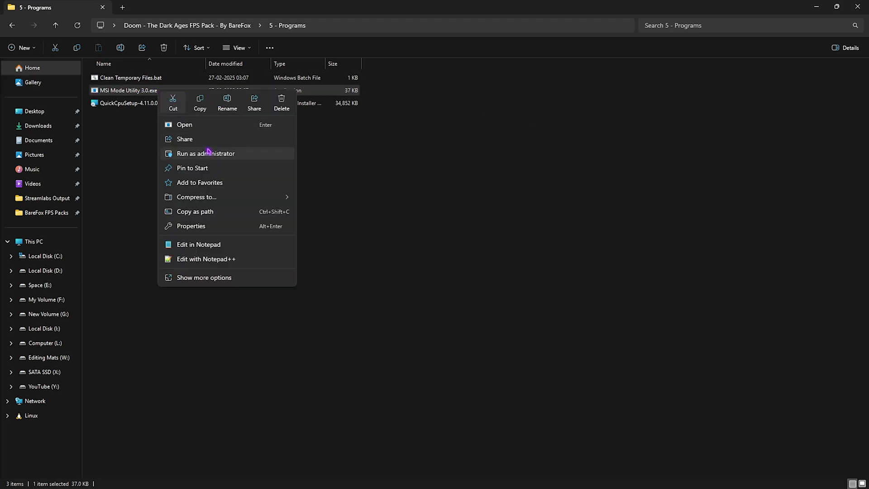
pyautogui.click(208, 153)
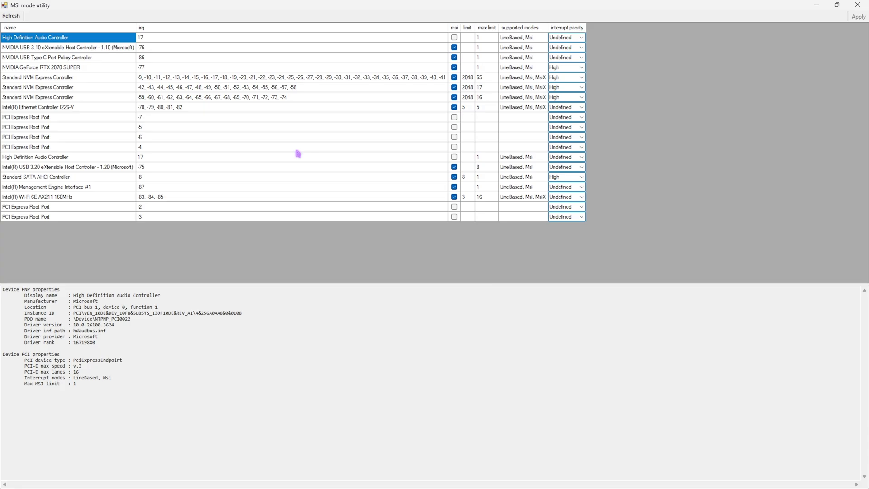
pyautogui.click(64, 68)
pyautogui.click(197, 69)
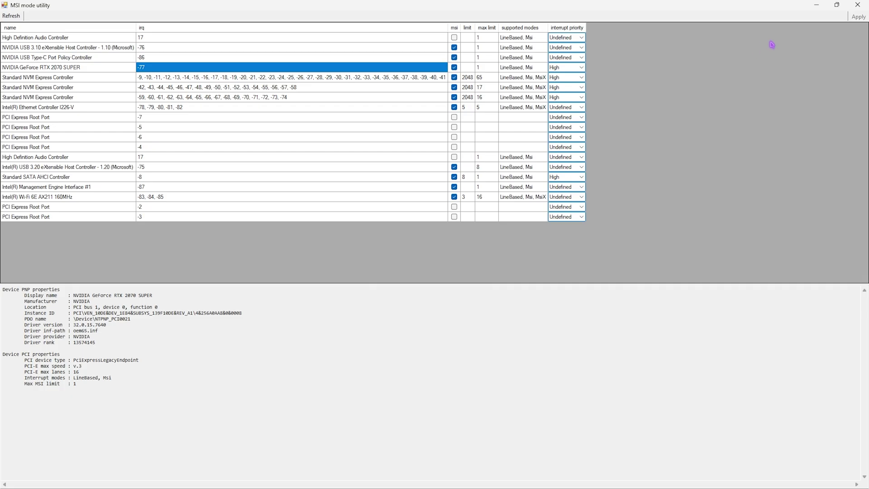
pyautogui.click(856, 6)
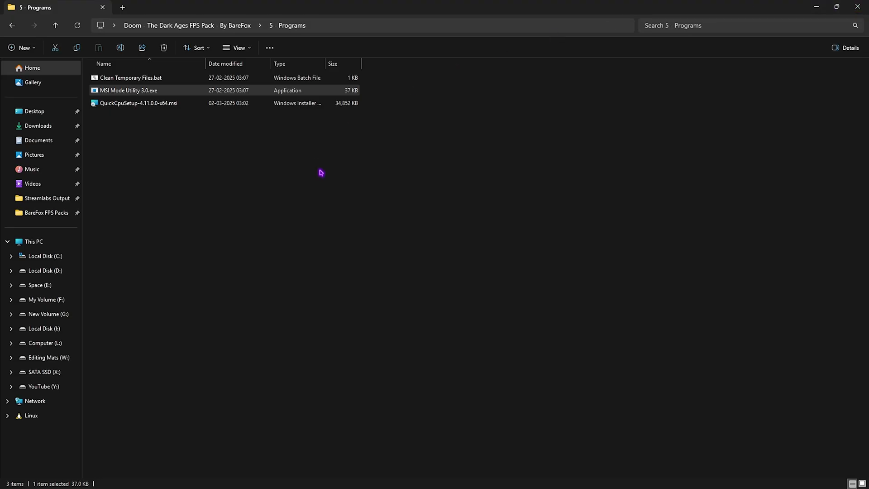
# Step: Launch QuickCPU by searching 'quickCPU' in Start
pyautogui.click(113, 107)
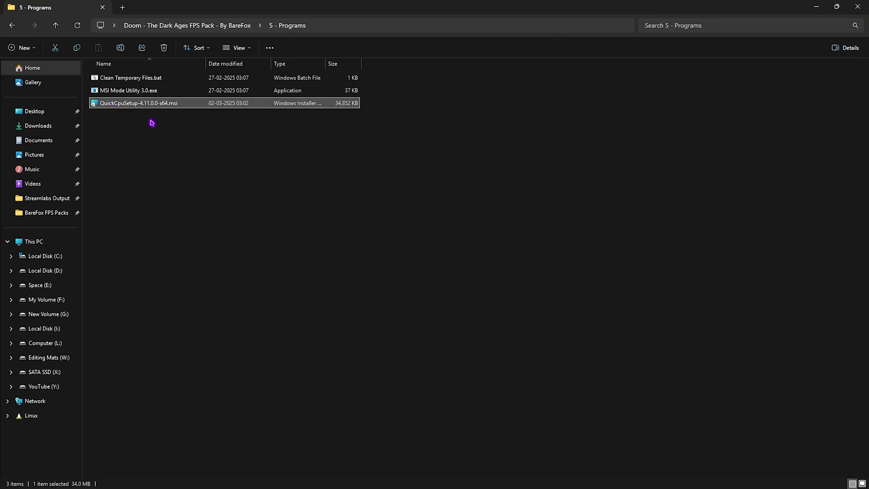
pyautogui.press('super')
pyautogui.write('quickCPU')
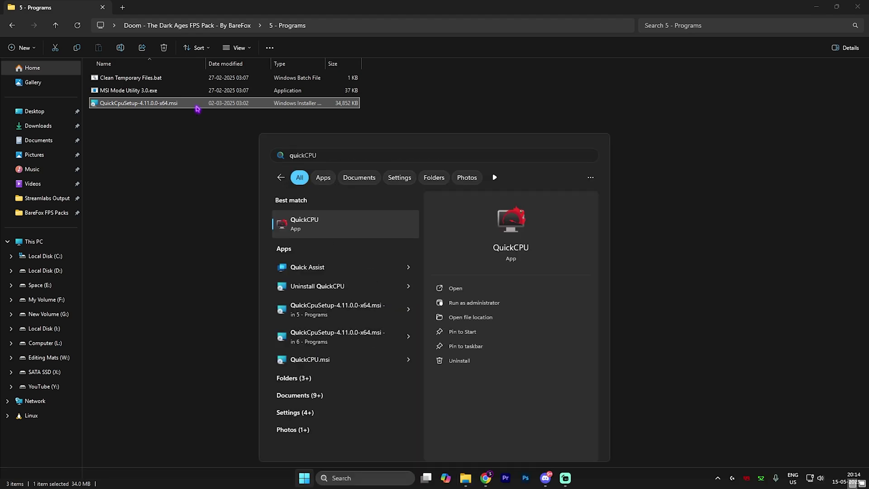
pyautogui.press('Return')
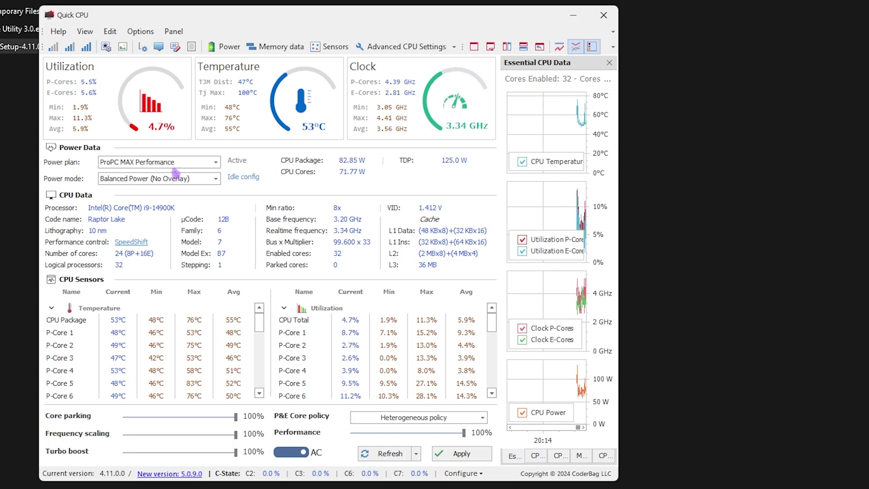
# Step: Accept and apply QuickCPU's Maximum performance settings, then close QuickCPU
pyautogui.click(86, 47)
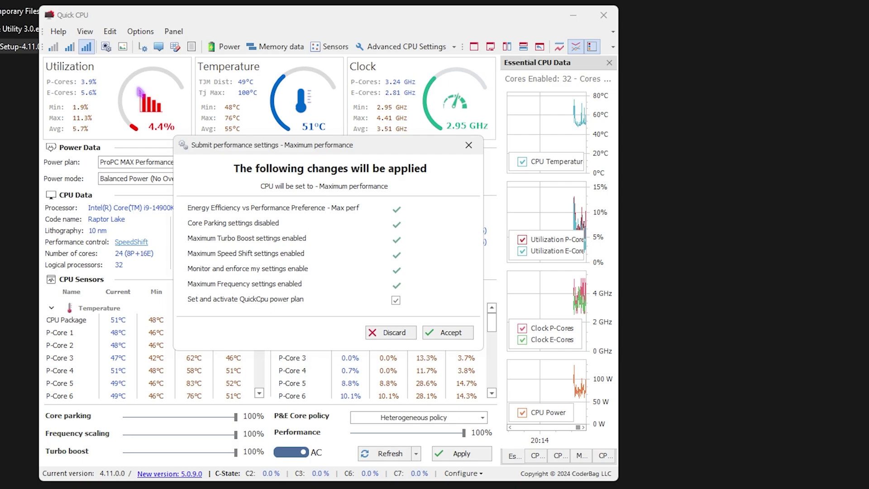
pyautogui.click(467, 335)
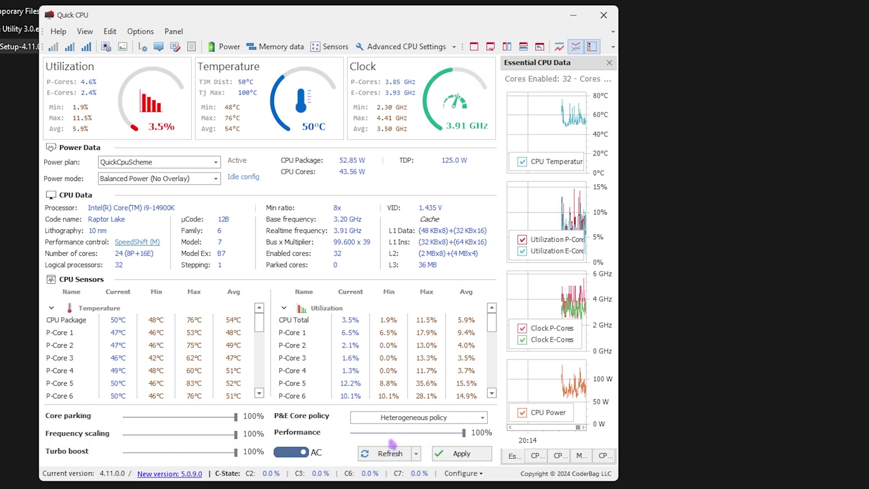
pyautogui.click(448, 454)
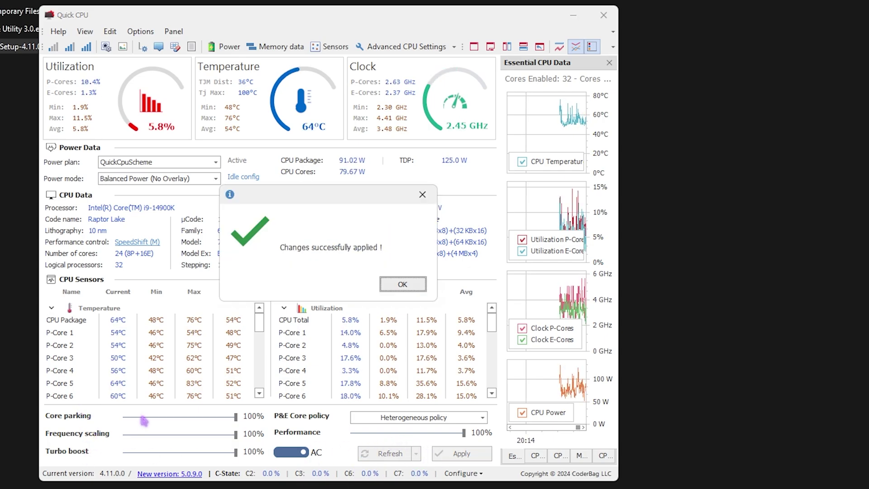
pyautogui.click(402, 284)
pyautogui.click(603, 16)
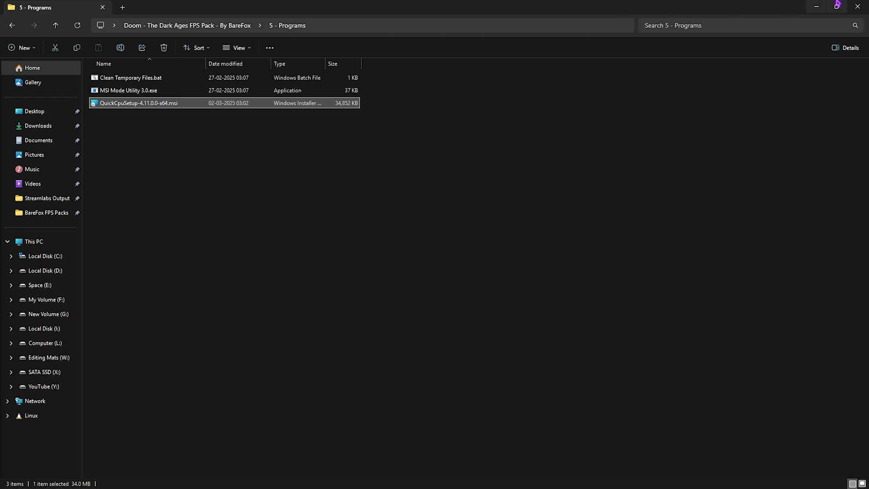
# Step: Open the Group Policy Editor at Computer Configuration > Administrative Templates > Windows Components > App Privacy
pyautogui.click(866, 4)
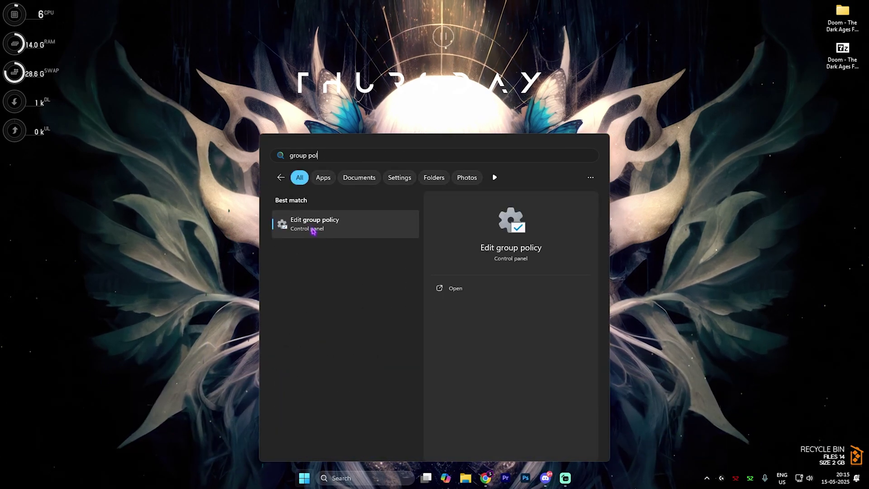
pyautogui.click(329, 226)
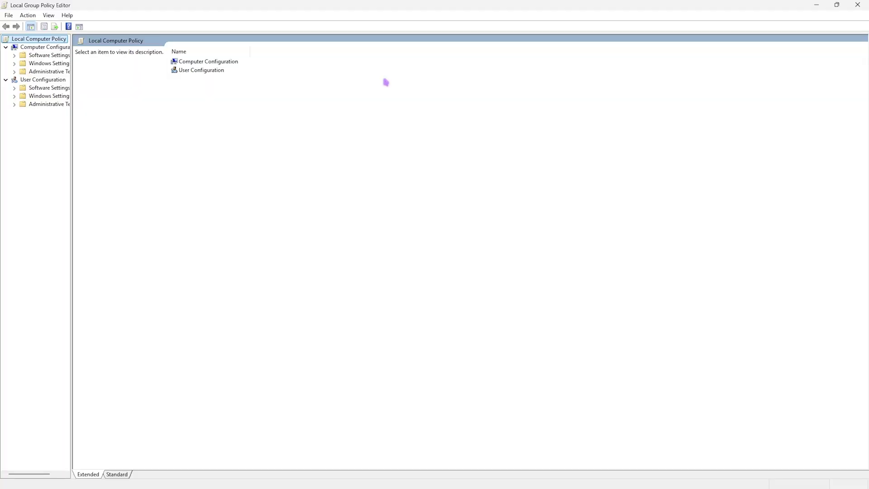
pyautogui.doubleClick(209, 65)
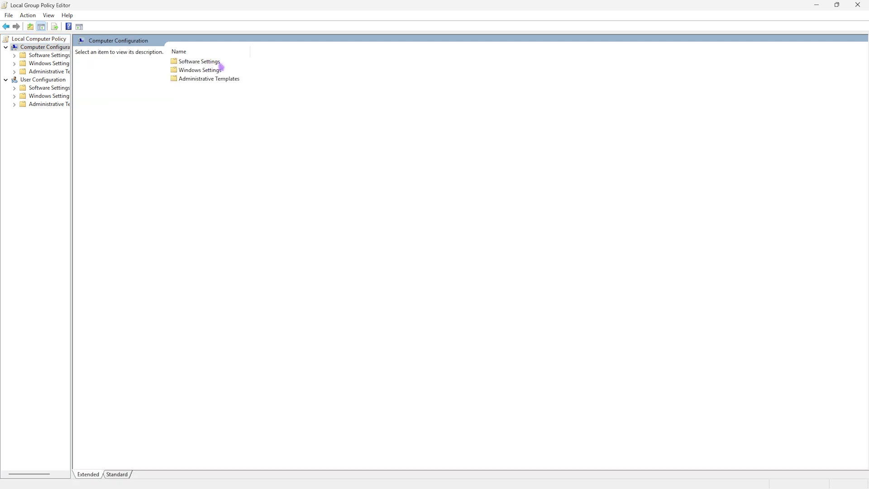
pyautogui.doubleClick(206, 79)
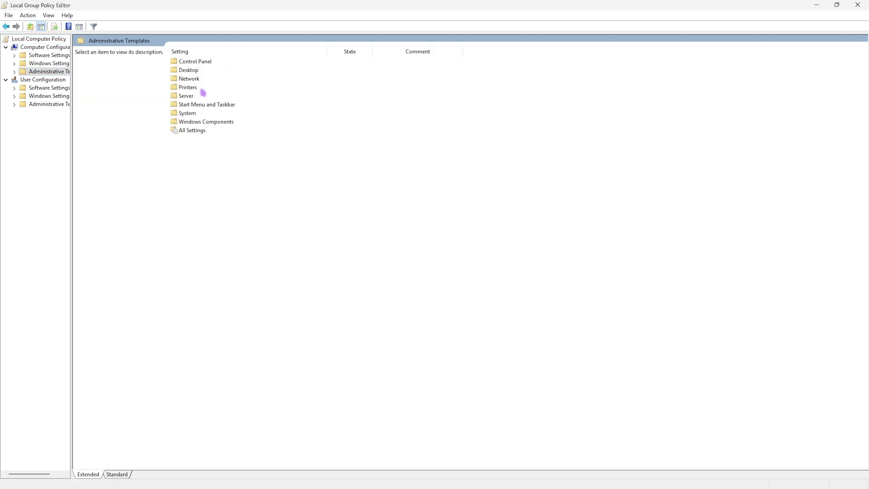
pyautogui.doubleClick(203, 120)
pyautogui.doubleClick(200, 97)
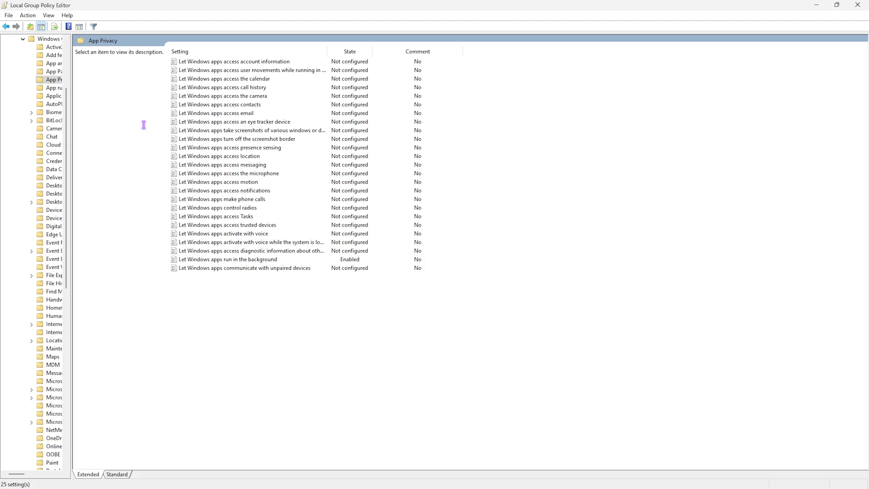
# Step: Set 'Let Windows apps run in the background' to Enabled with Force Deny for all apps, then close the editor
pyautogui.click(212, 261)
pyautogui.doubleClick(212, 260)
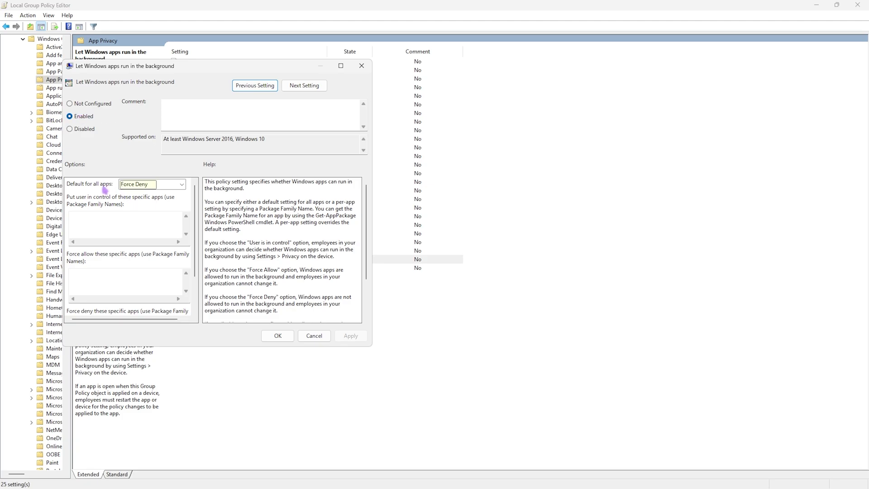
pyautogui.click(149, 184)
pyautogui.click(136, 211)
pyautogui.click(350, 336)
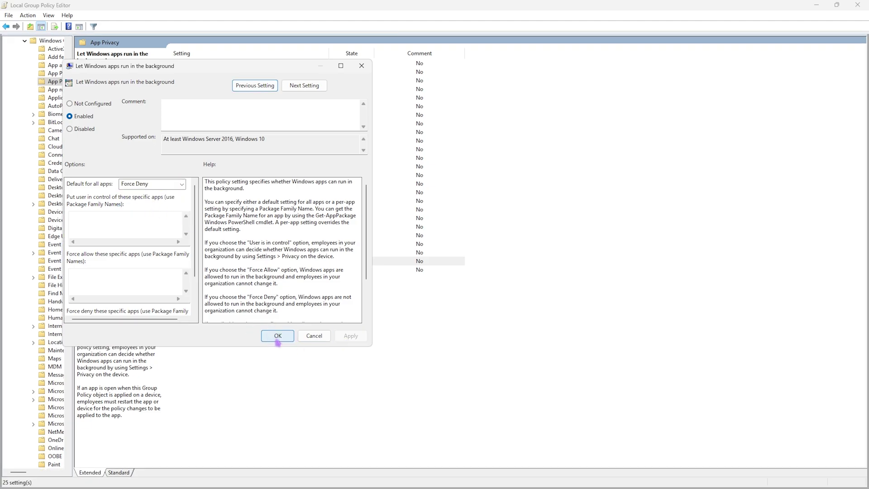
pyautogui.click(278, 336)
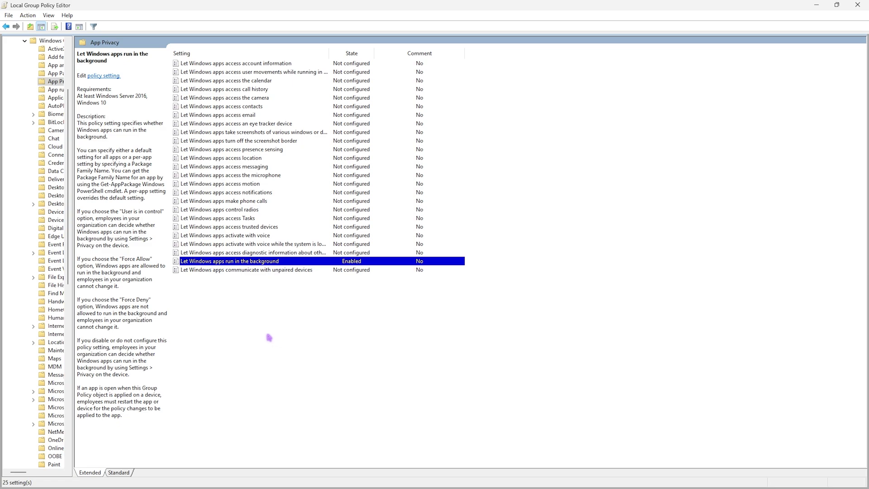
pyautogui.click(858, 5)
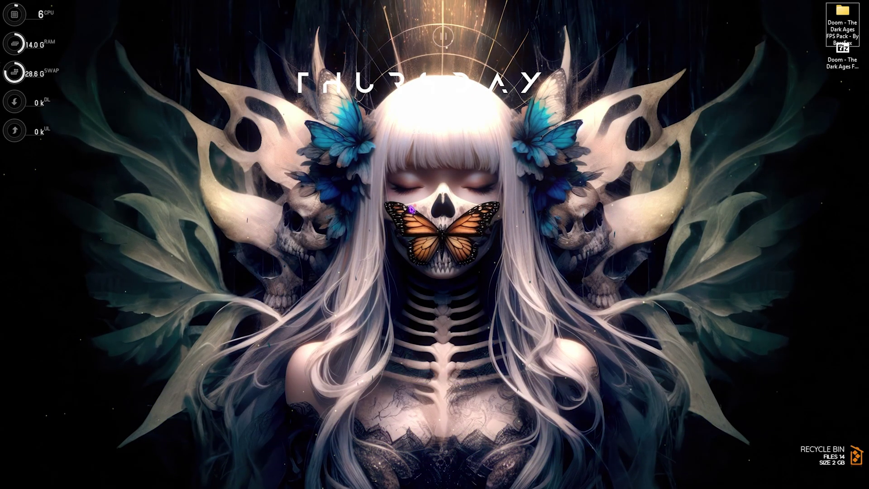
pyautogui.hotkey('ctrl', 'shift', 'Escape')
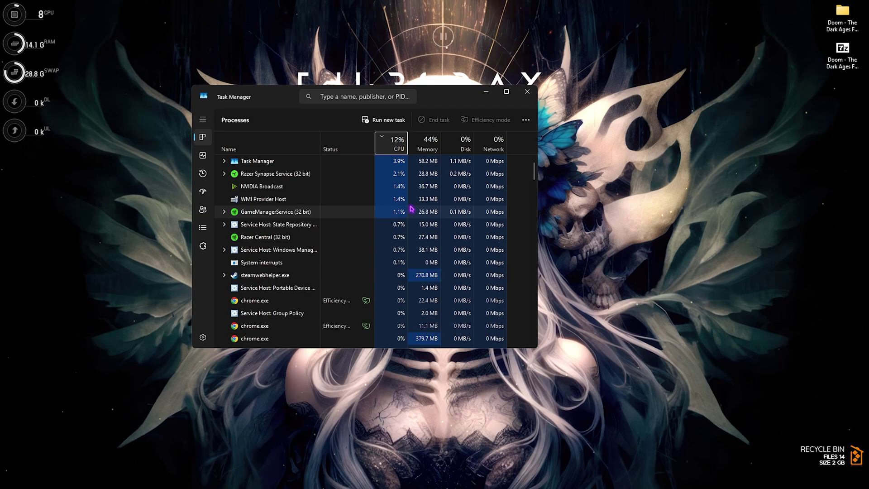
pyautogui.click(203, 191)
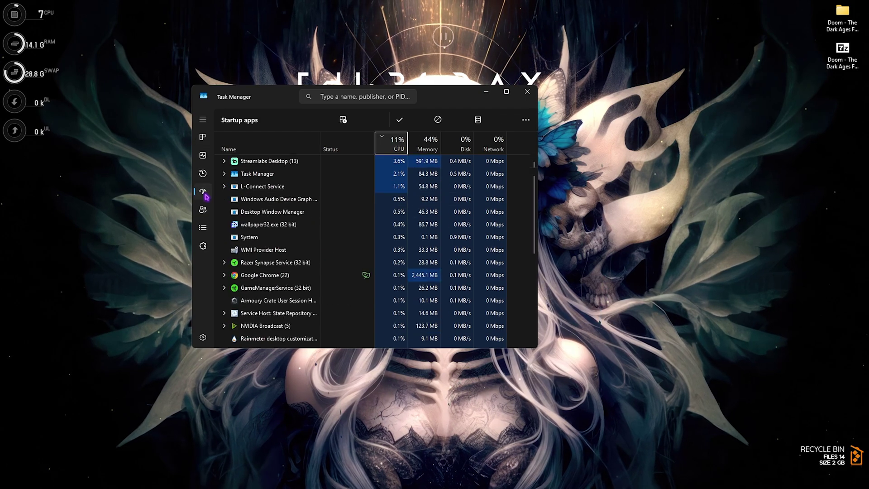
pyautogui.click(506, 92)
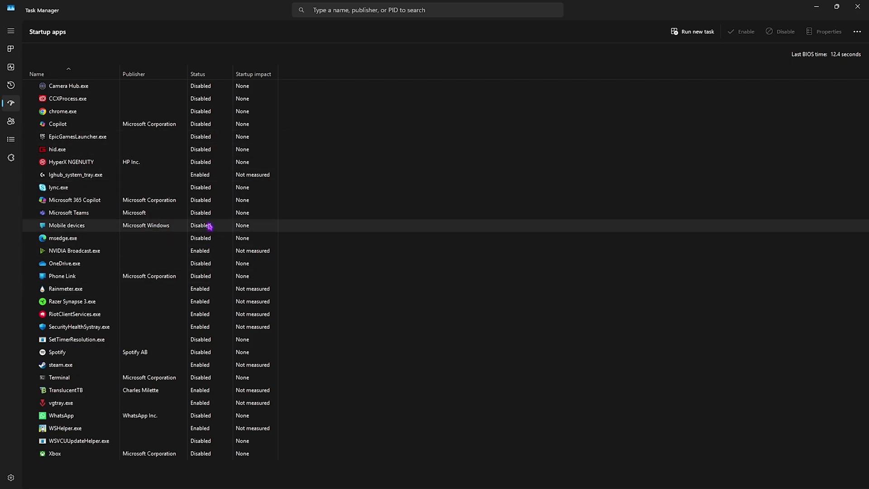
pyautogui.rightClick(203, 176)
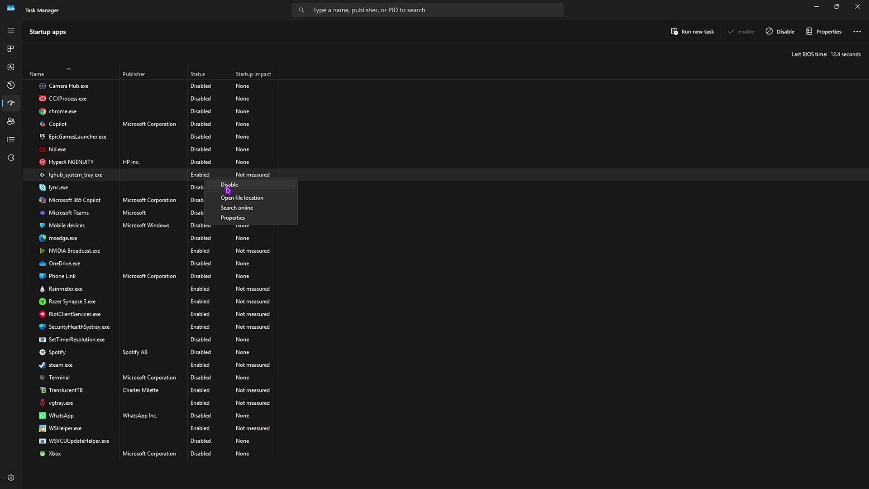
pyautogui.click(263, 162)
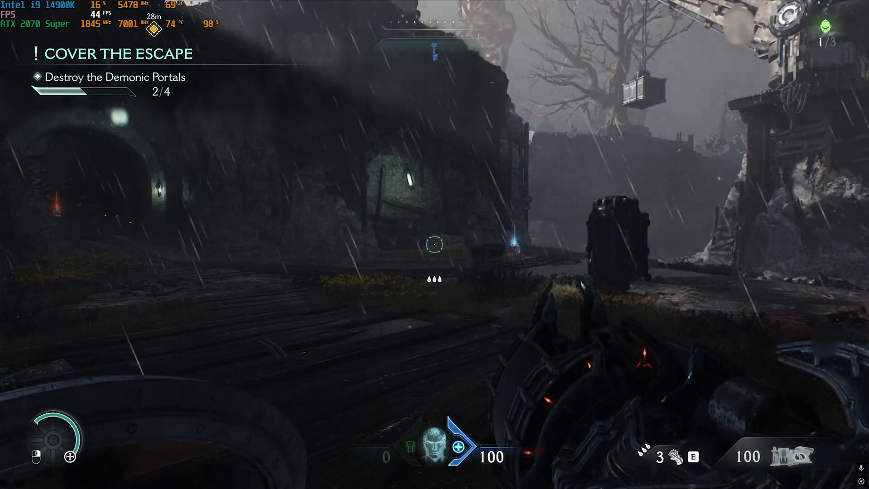
# Step: In the game's Video settings, set Window Mode to Fullscreen and keep Aspect Ratio at 16:9
pyautogui.press('Escape')
pyautogui.click(141, 168)
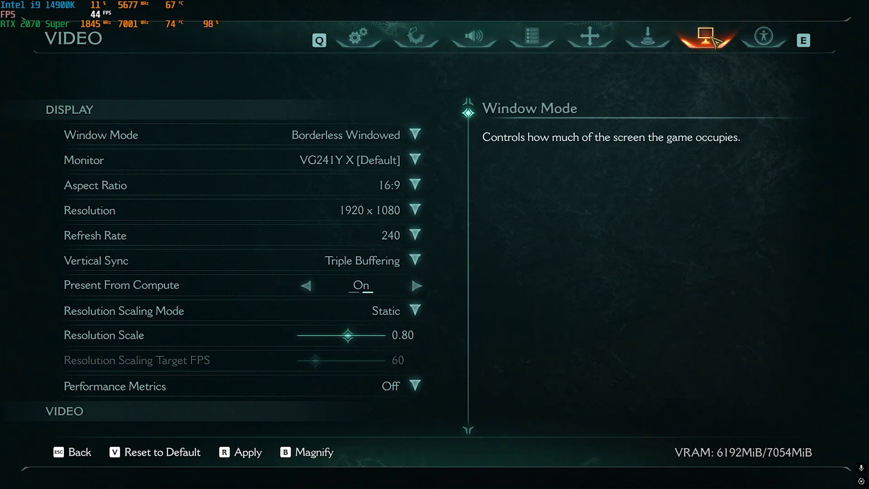
pyautogui.click(338, 134)
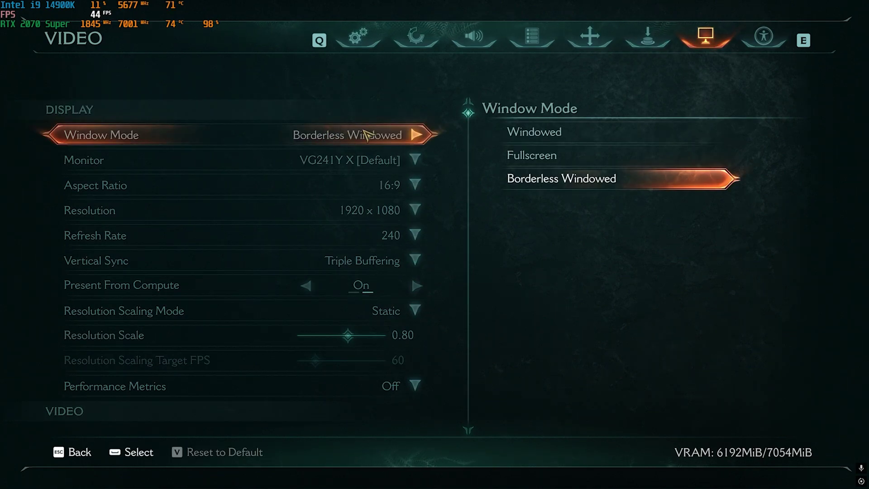
pyautogui.click(573, 159)
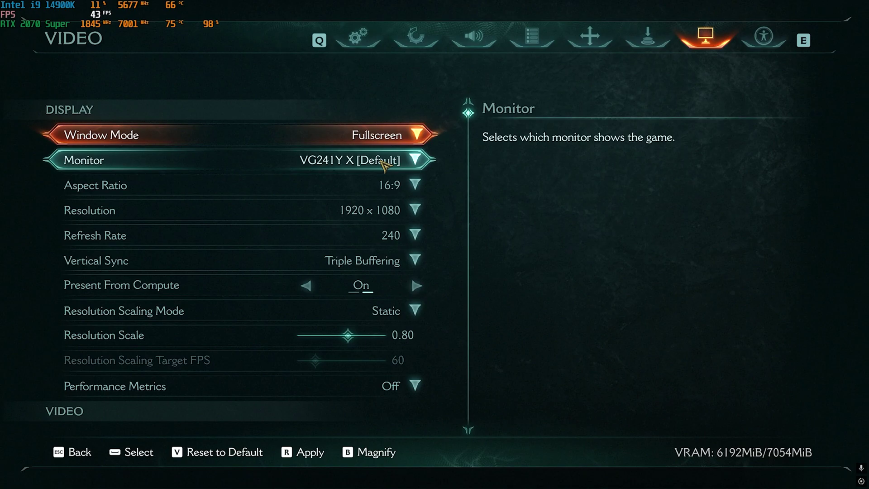
pyautogui.click(384, 139)
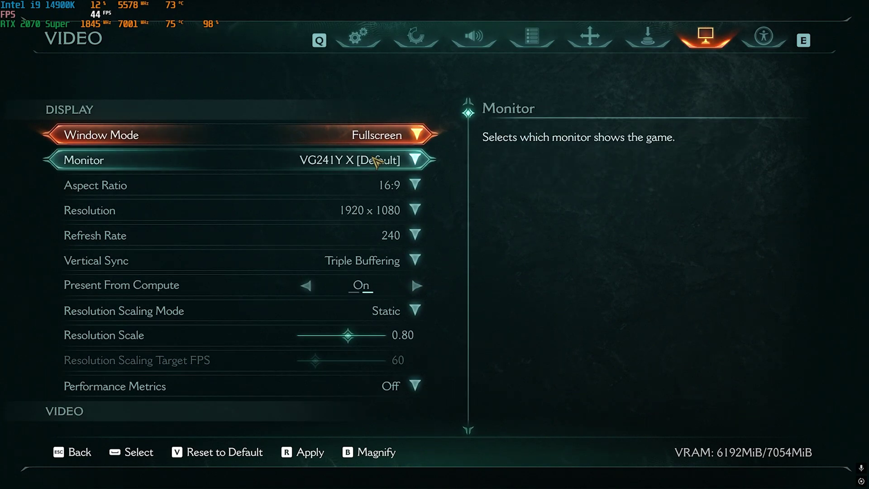
pyautogui.click(344, 161)
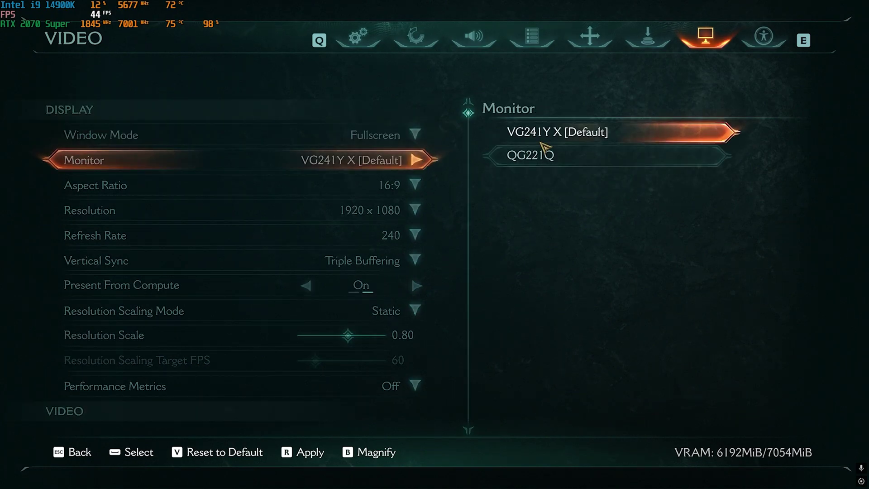
pyautogui.click(301, 187)
pyautogui.click(534, 223)
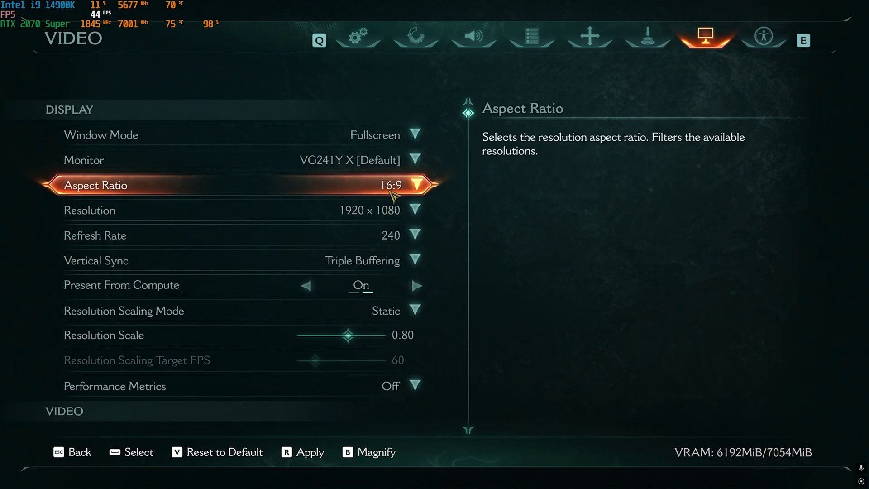
# Step: Keep Refresh Rate at 240 and turn Vertical Sync Off
pyautogui.click(386, 232)
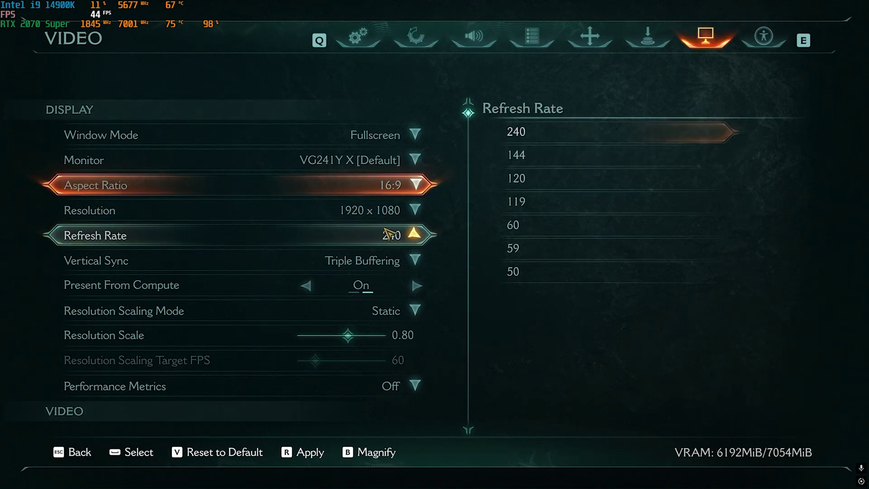
pyautogui.click(528, 138)
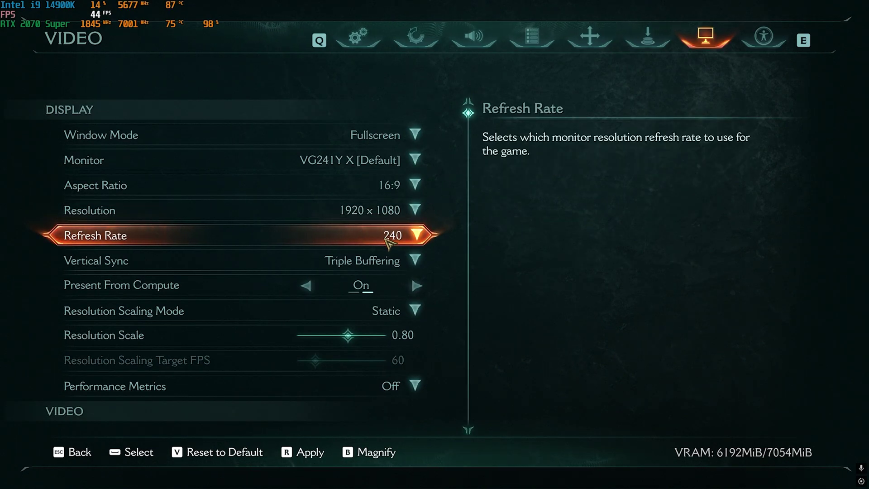
pyautogui.click(316, 261)
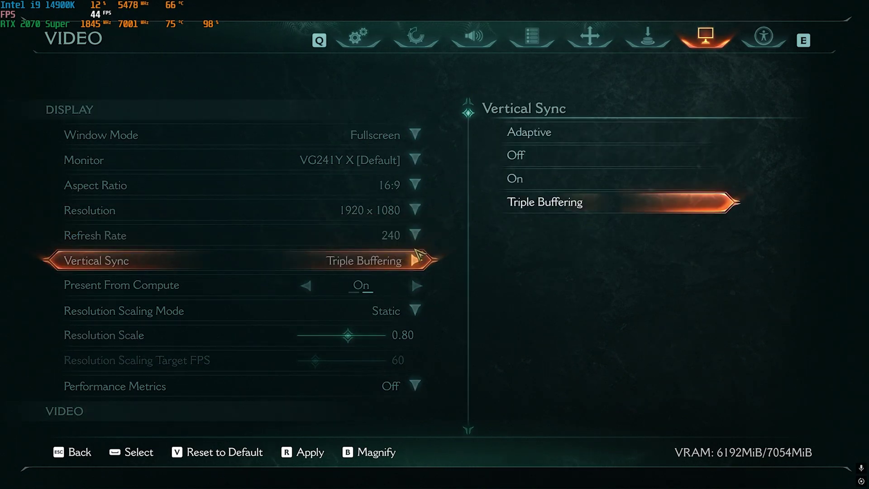
pyautogui.click(534, 153)
pyautogui.scroll(-1, 140, 238)
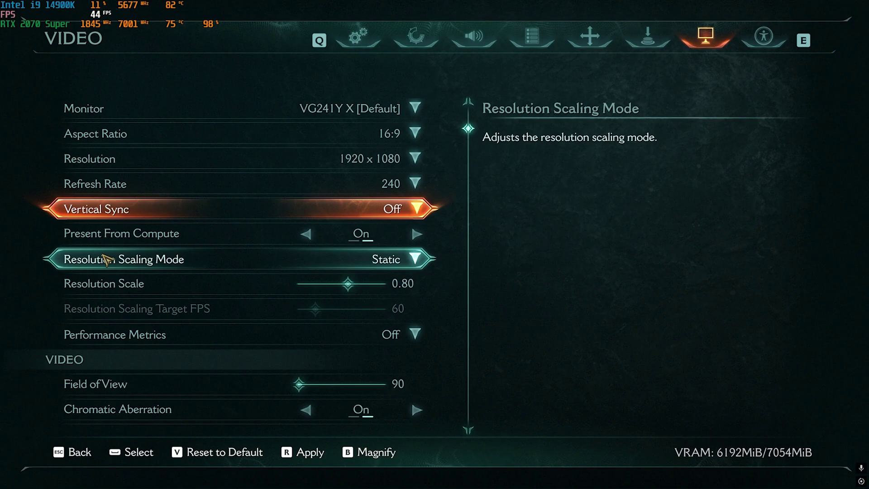
# Step: Choose DLSS as the Upscaler and change DLSS Super Resolution from Balanced to Quality
pyautogui.scroll(-5, 172, 265)
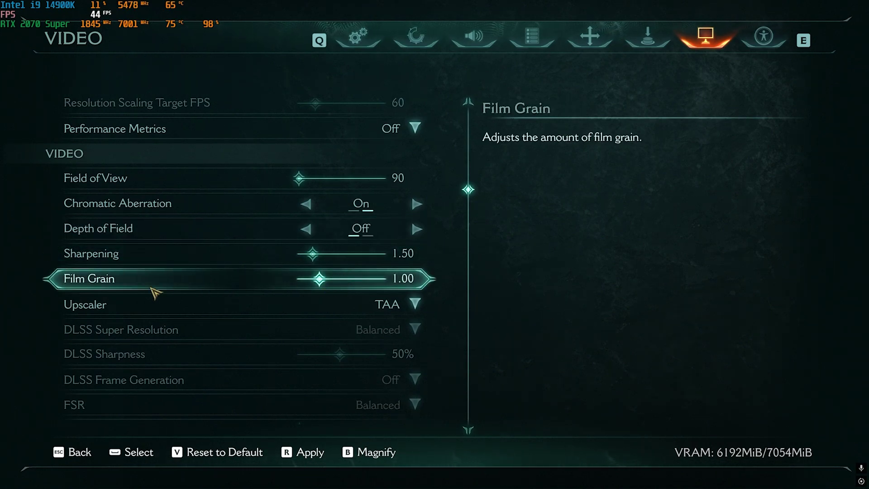
pyautogui.click(421, 304)
pyautogui.click(543, 157)
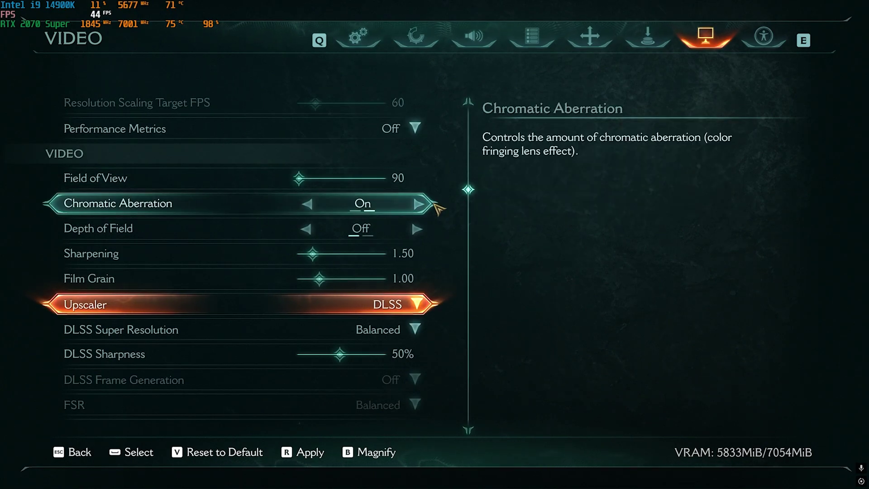
pyautogui.click(437, 302)
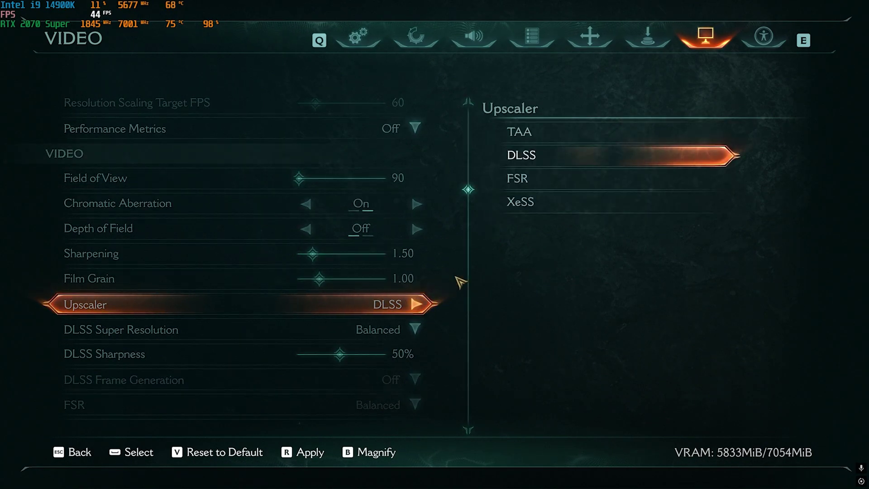
pyautogui.click(396, 312)
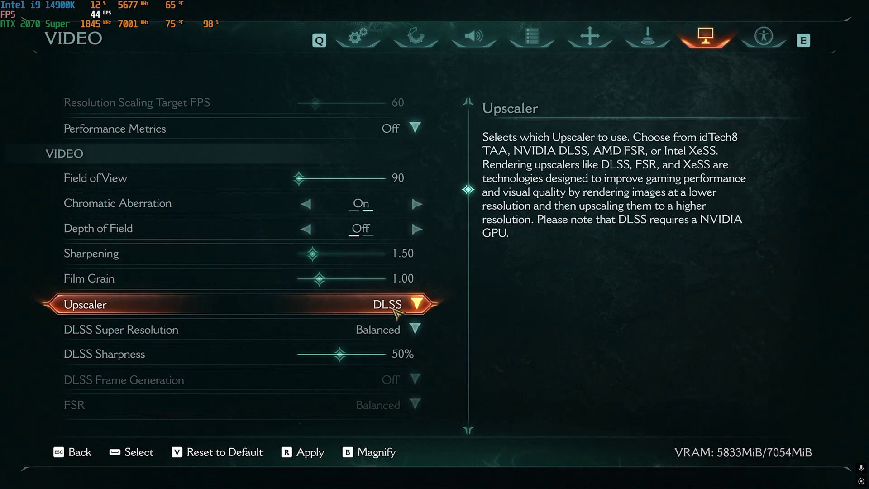
pyautogui.click(377, 335)
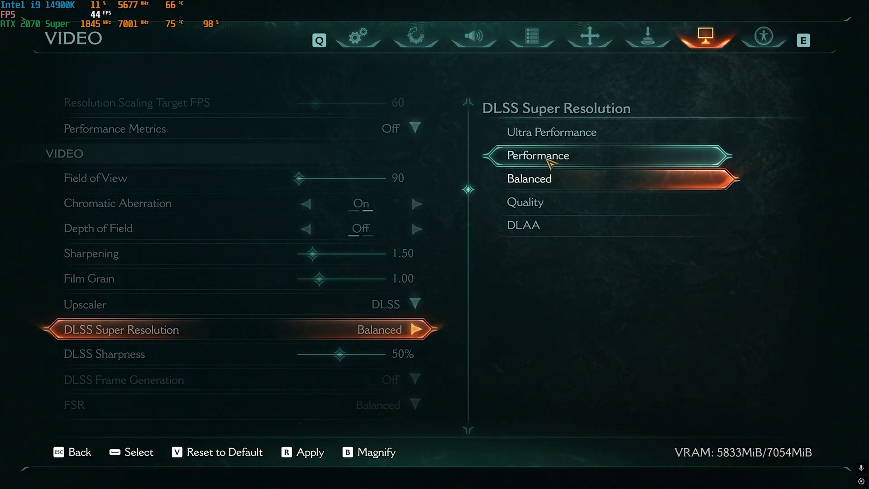
pyautogui.click(535, 202)
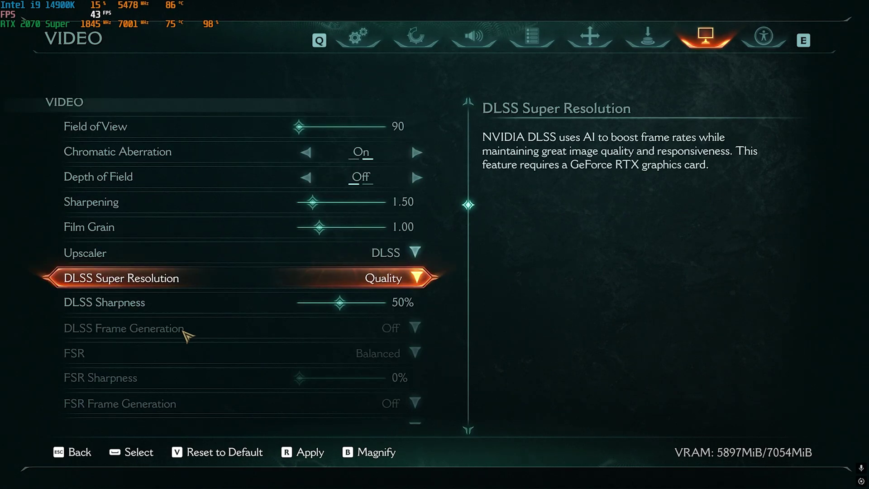
pyautogui.scroll(-2, 159, 312)
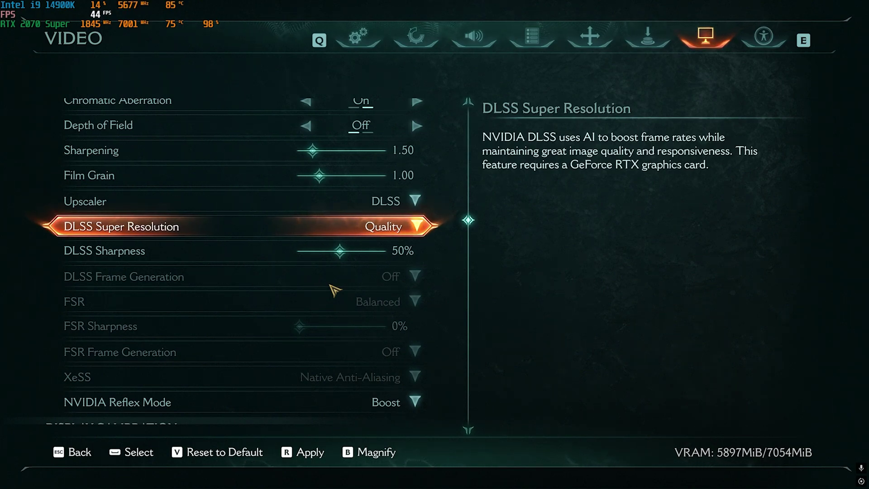
pyautogui.scroll(-2, 362, 326)
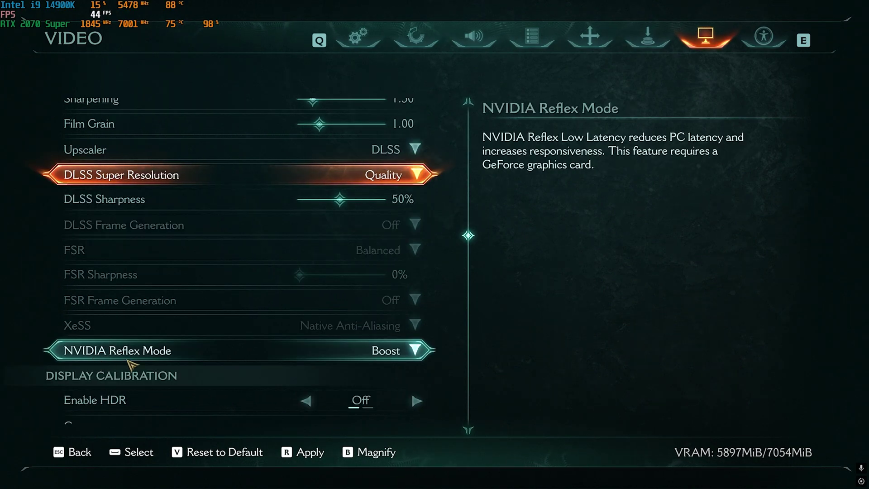
pyautogui.scroll(-6, 384, 362)
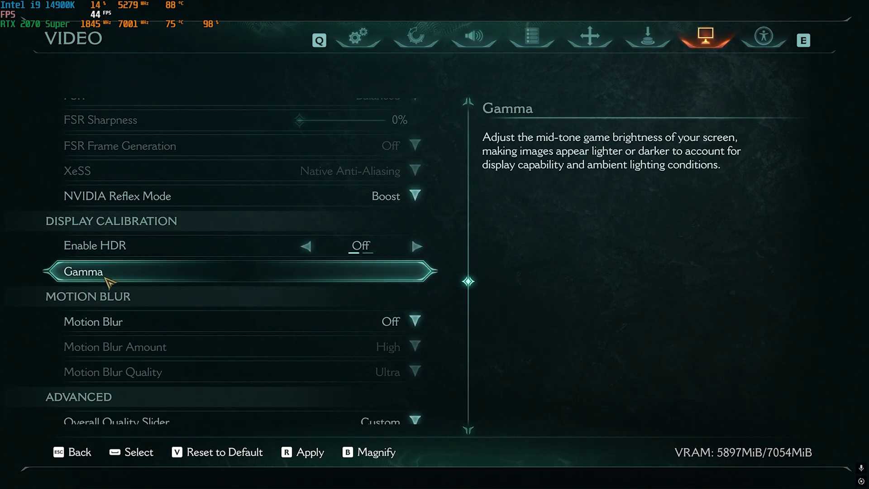
pyautogui.scroll(-6, 111, 274)
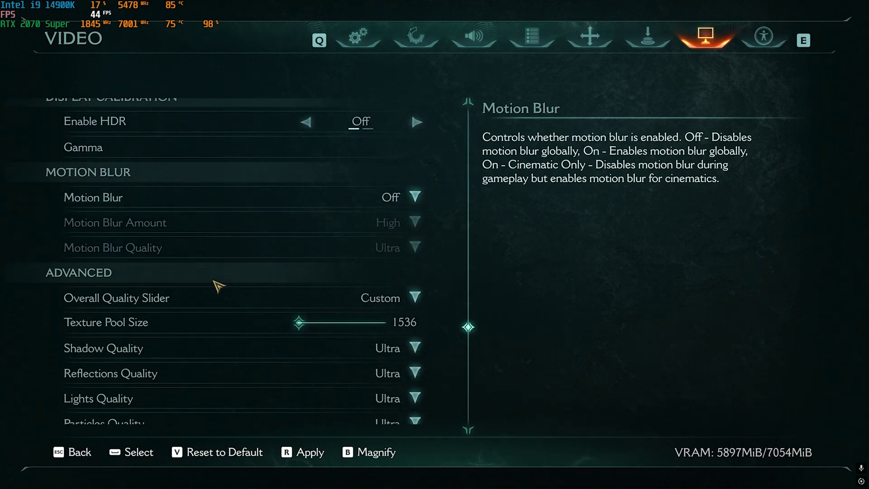
pyautogui.scroll(-4, 229, 268)
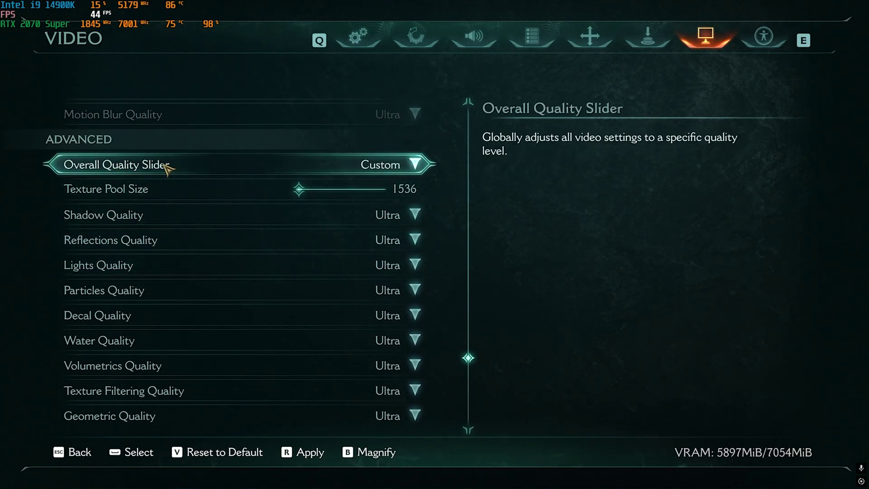
# Step: Apply the Medium overall quality preset and drag Texture Pool Size back to 1536
pyautogui.click(398, 165)
pyautogui.click(528, 155)
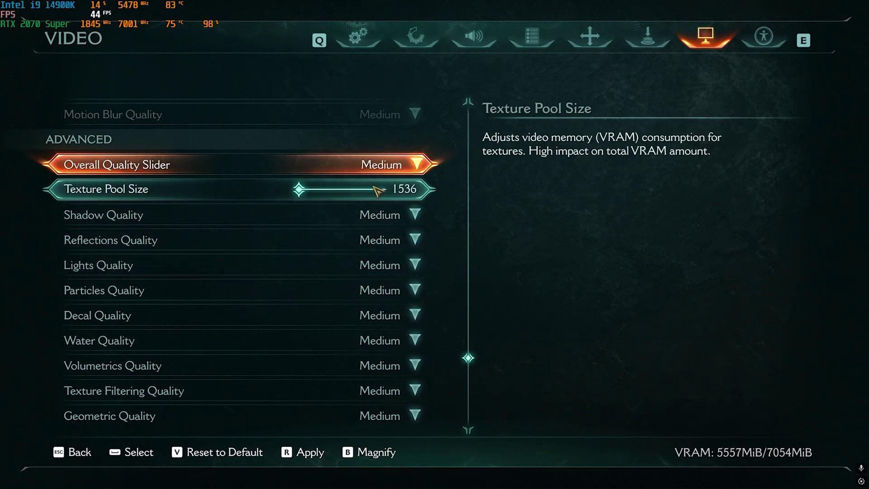
pyautogui.click(318, 192)
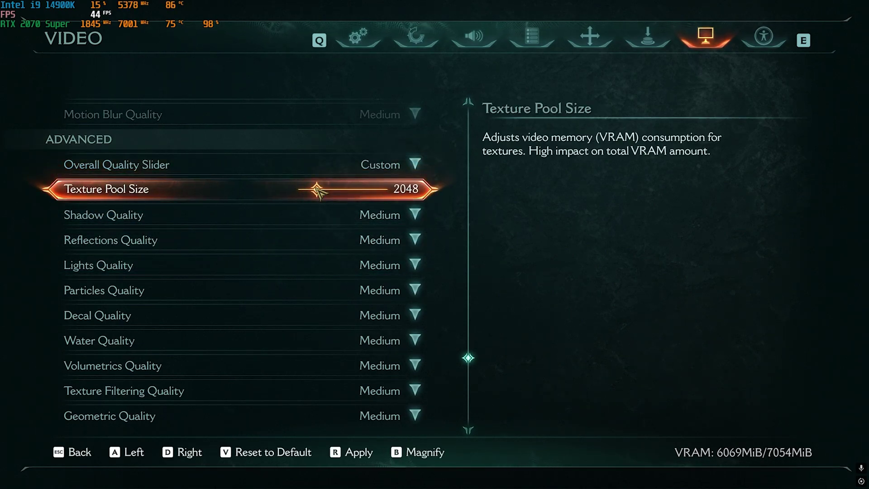
pyautogui.moveTo(306, 192); pyautogui.dragTo(302, 192)
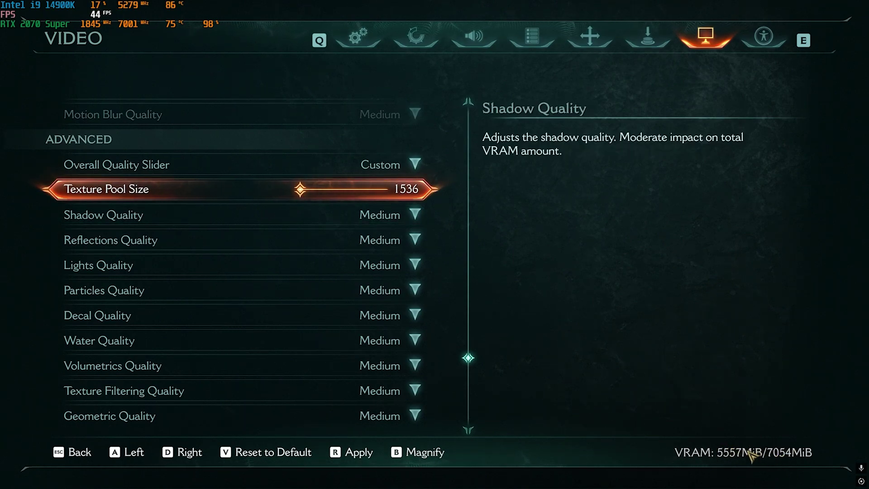
# Step: Set Shadow, Reflections, Particles, Decal and Water Quality to Low, keeping Lights at Medium
pyautogui.click(156, 224)
pyautogui.click(539, 132)
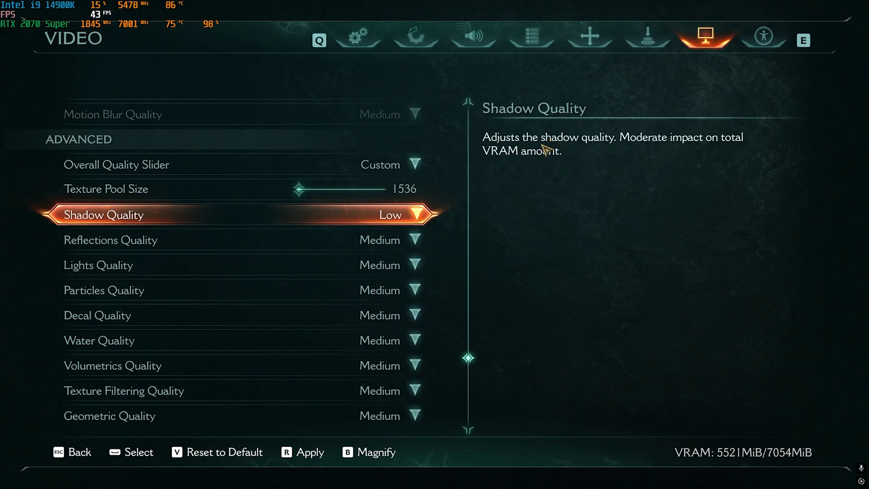
pyautogui.click(345, 239)
pyautogui.click(538, 155)
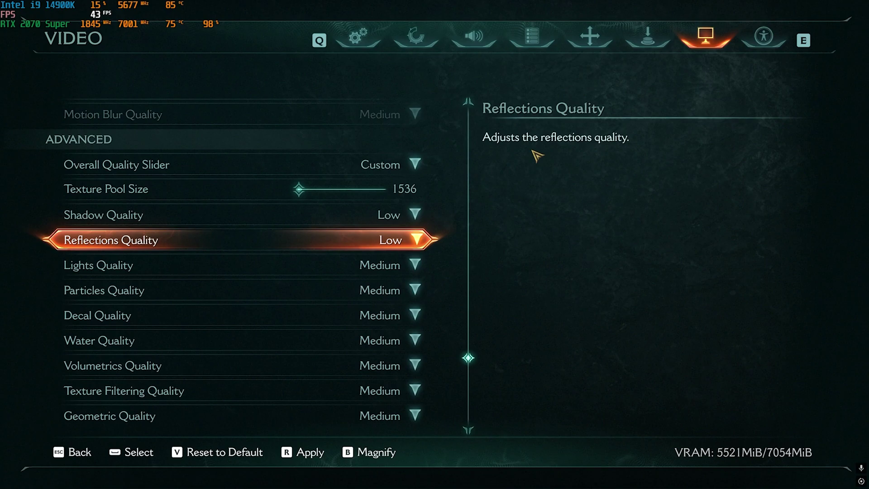
pyautogui.click(416, 264)
pyautogui.click(572, 157)
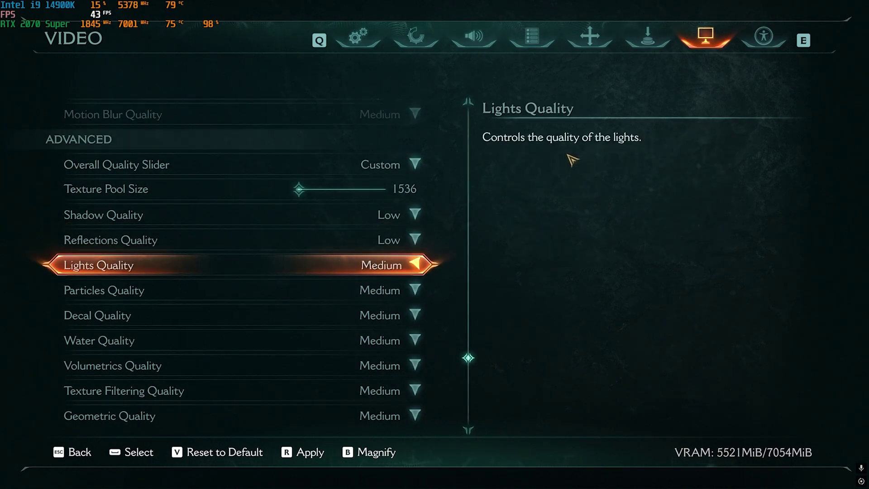
pyautogui.click(142, 288)
pyautogui.click(520, 132)
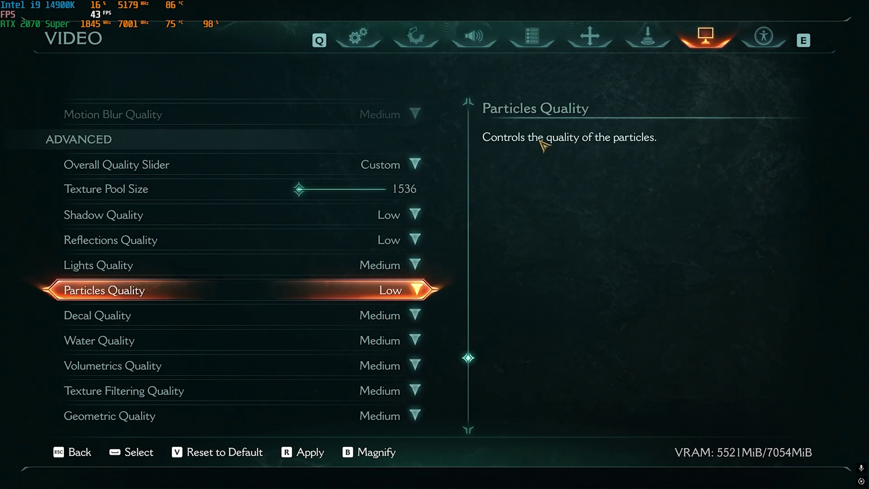
pyautogui.click(204, 315)
pyautogui.click(523, 132)
pyautogui.click(71, 346)
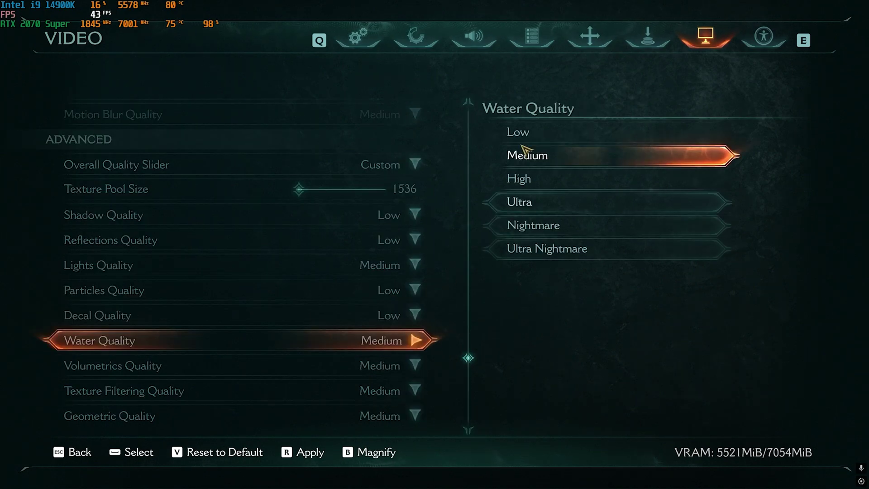
pyautogui.click(521, 132)
# Step: Set Volumetrics and Shading to Low, Texture Filtering High, Geometric Medium, Directional Occlusion Off
pyautogui.scroll(-2, 294, 301)
pyautogui.click(376, 314)
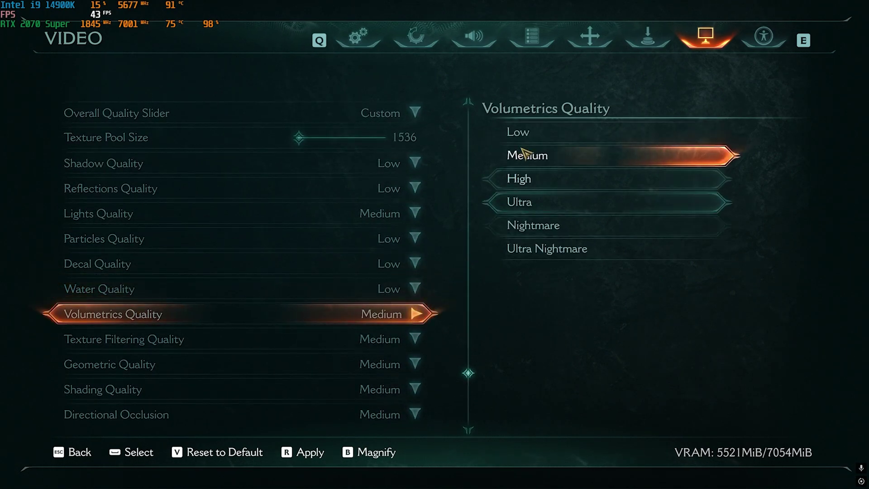
pyautogui.click(520, 132)
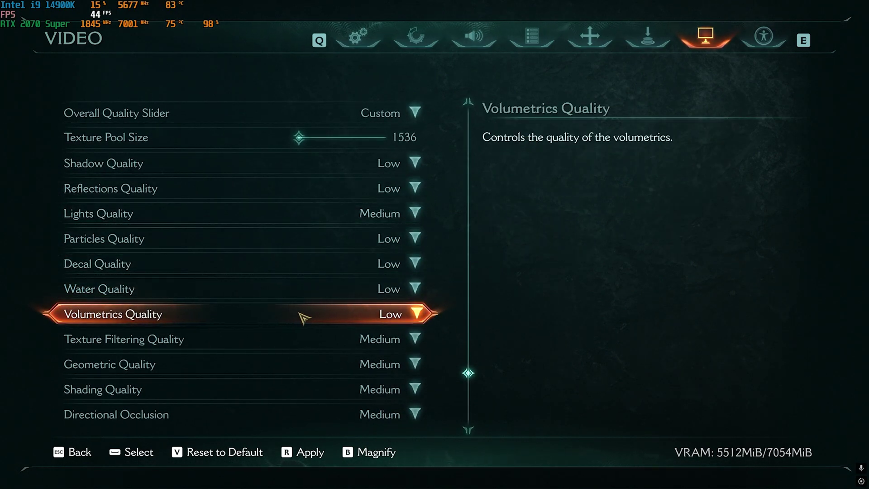
pyautogui.click(112, 335)
pyautogui.click(503, 178)
pyautogui.scroll(-1, 243, 300)
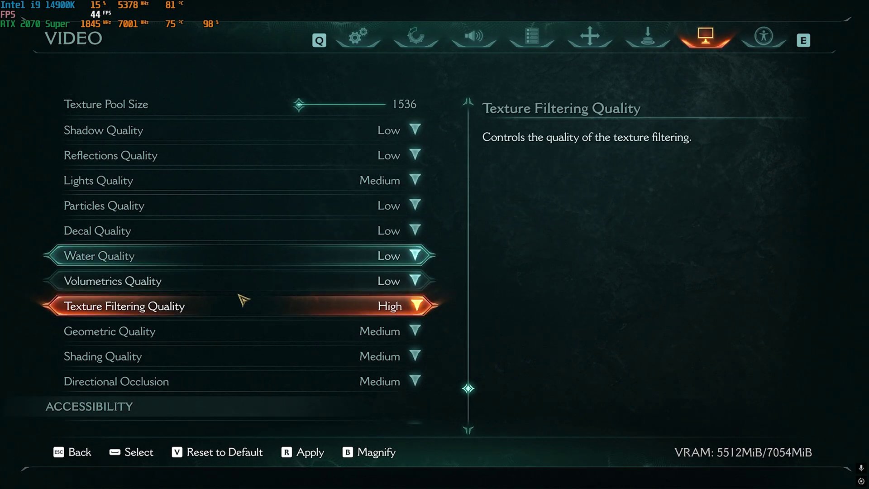
pyautogui.click(254, 304)
pyautogui.click(525, 155)
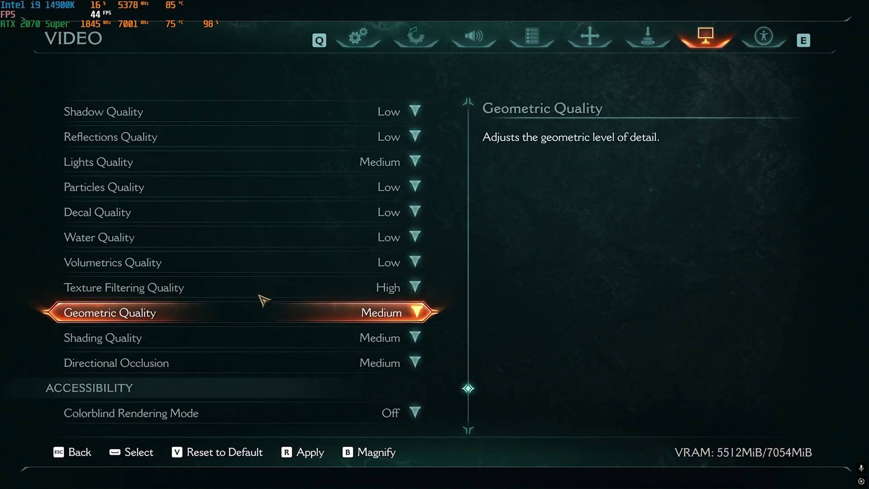
pyautogui.click(159, 348)
pyautogui.click(537, 134)
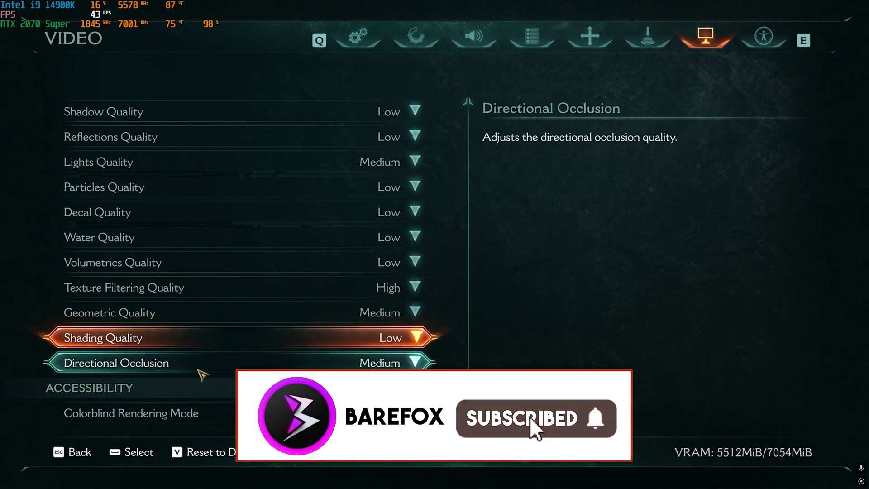
pyautogui.click(397, 361)
pyautogui.click(526, 139)
pyautogui.scroll(-2, 310, 320)
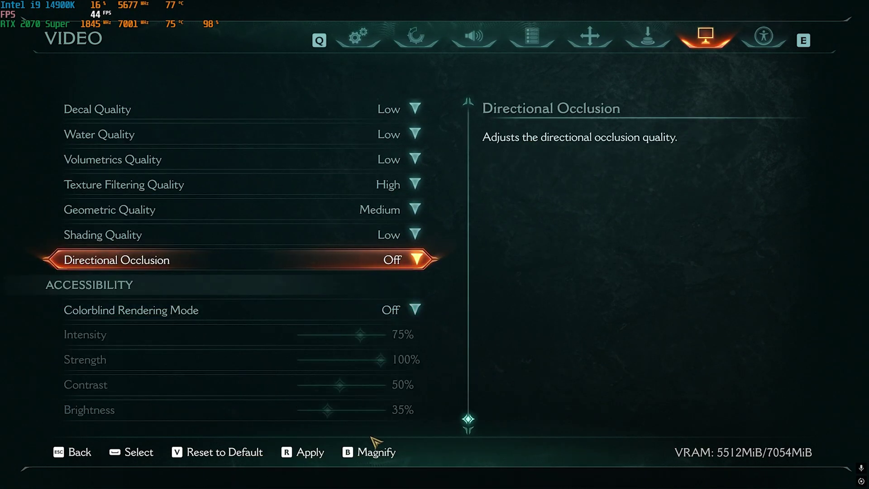
# Step: Leave Video settings, confirm Yes to apply and save the changes, and resume the game
pyautogui.press('Escape')
pyautogui.click(363, 365)
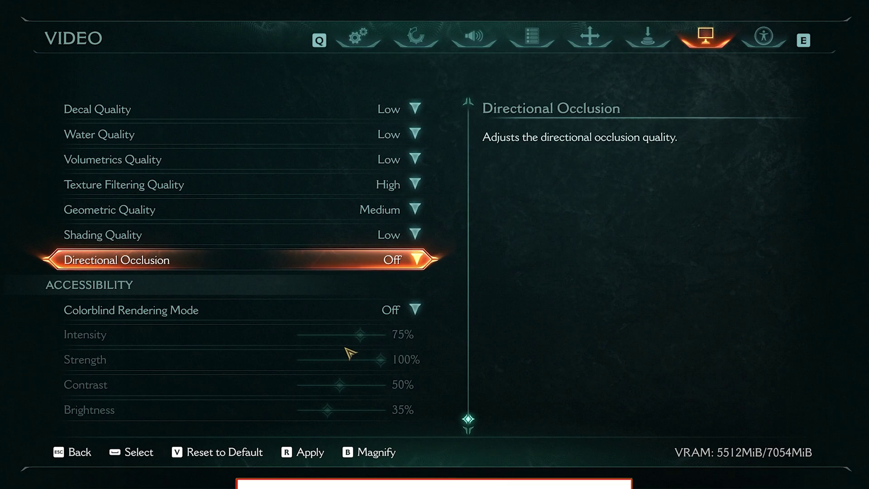
pyautogui.press('Escape')
pyautogui.press('Escape')
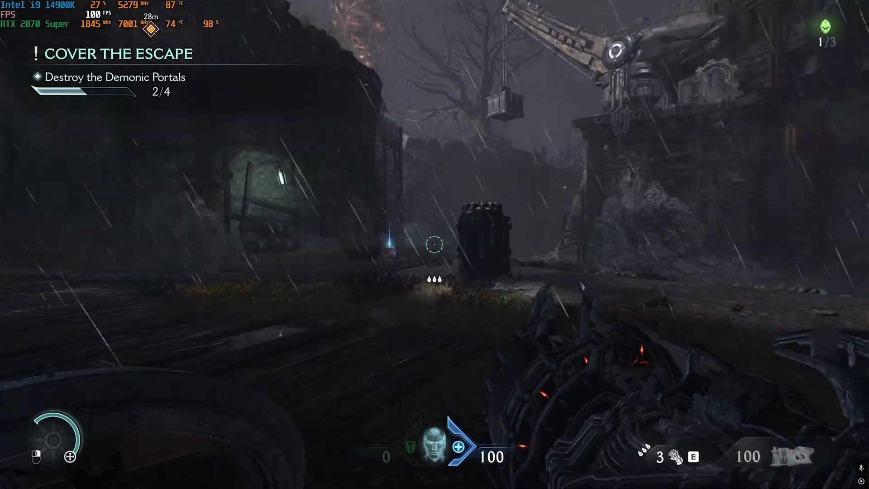